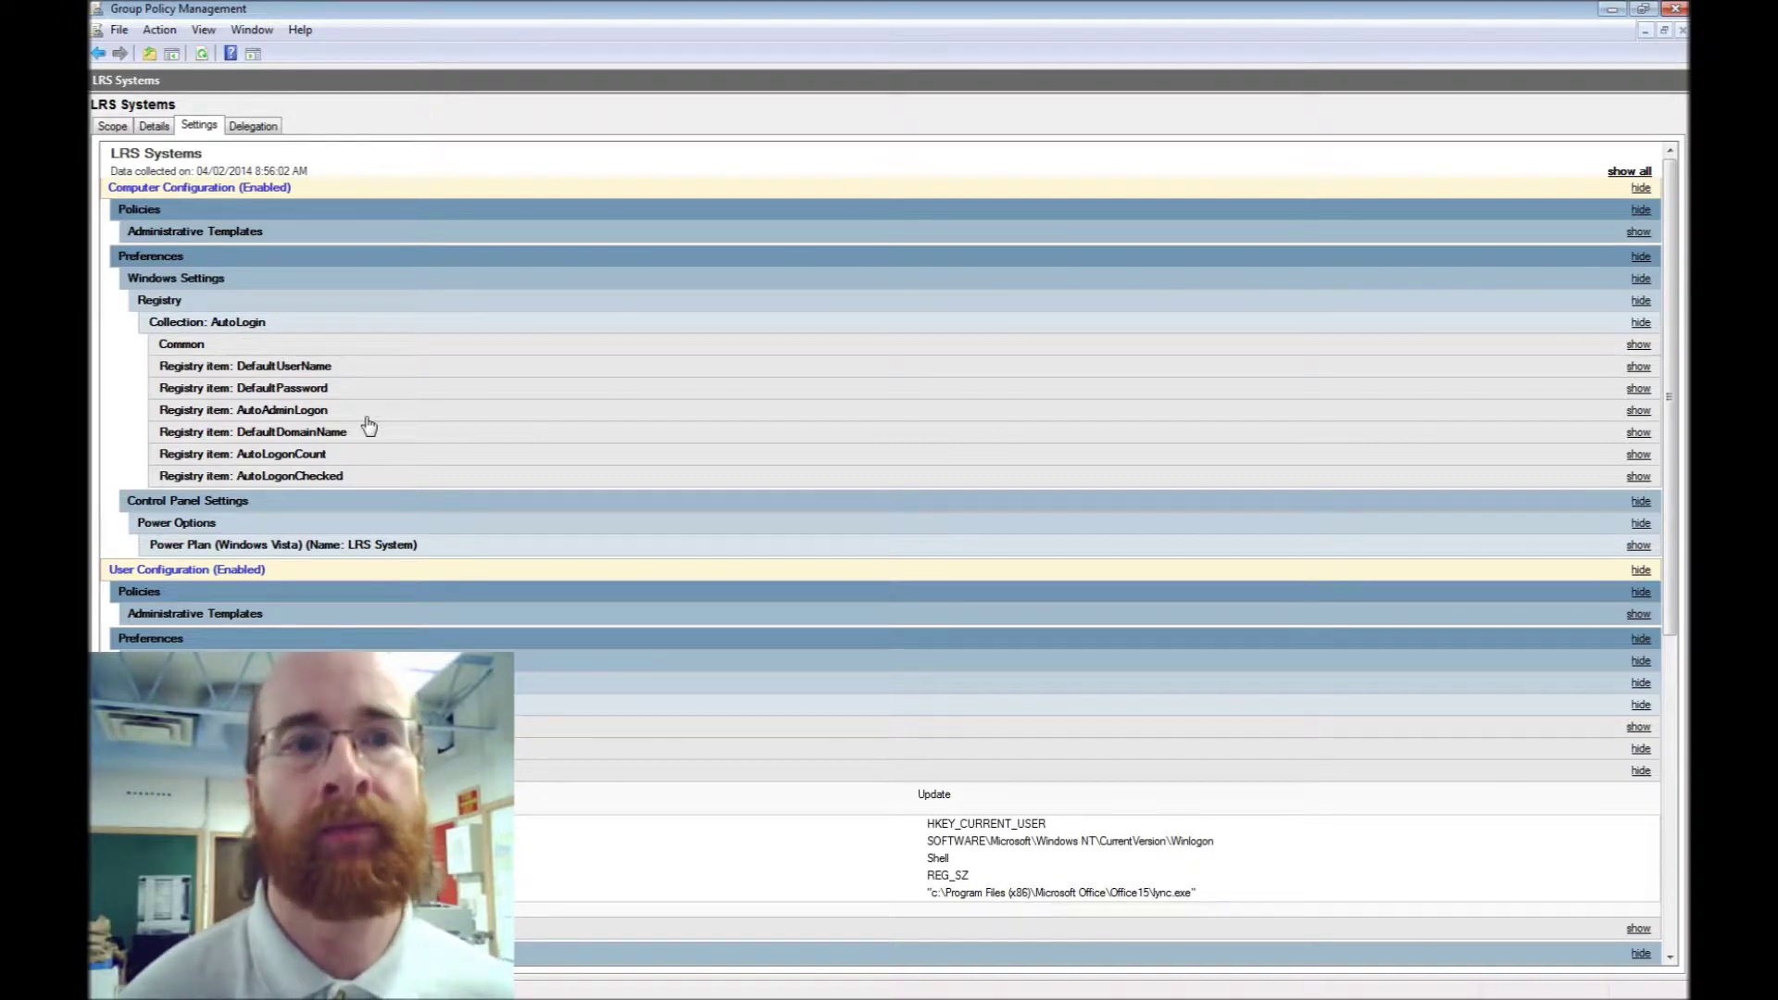
Step: Review the LRS Systems policy settings report, including the Shell registry item and the power plan preferences under User Configuration
scroll(349, 623, down, 3)
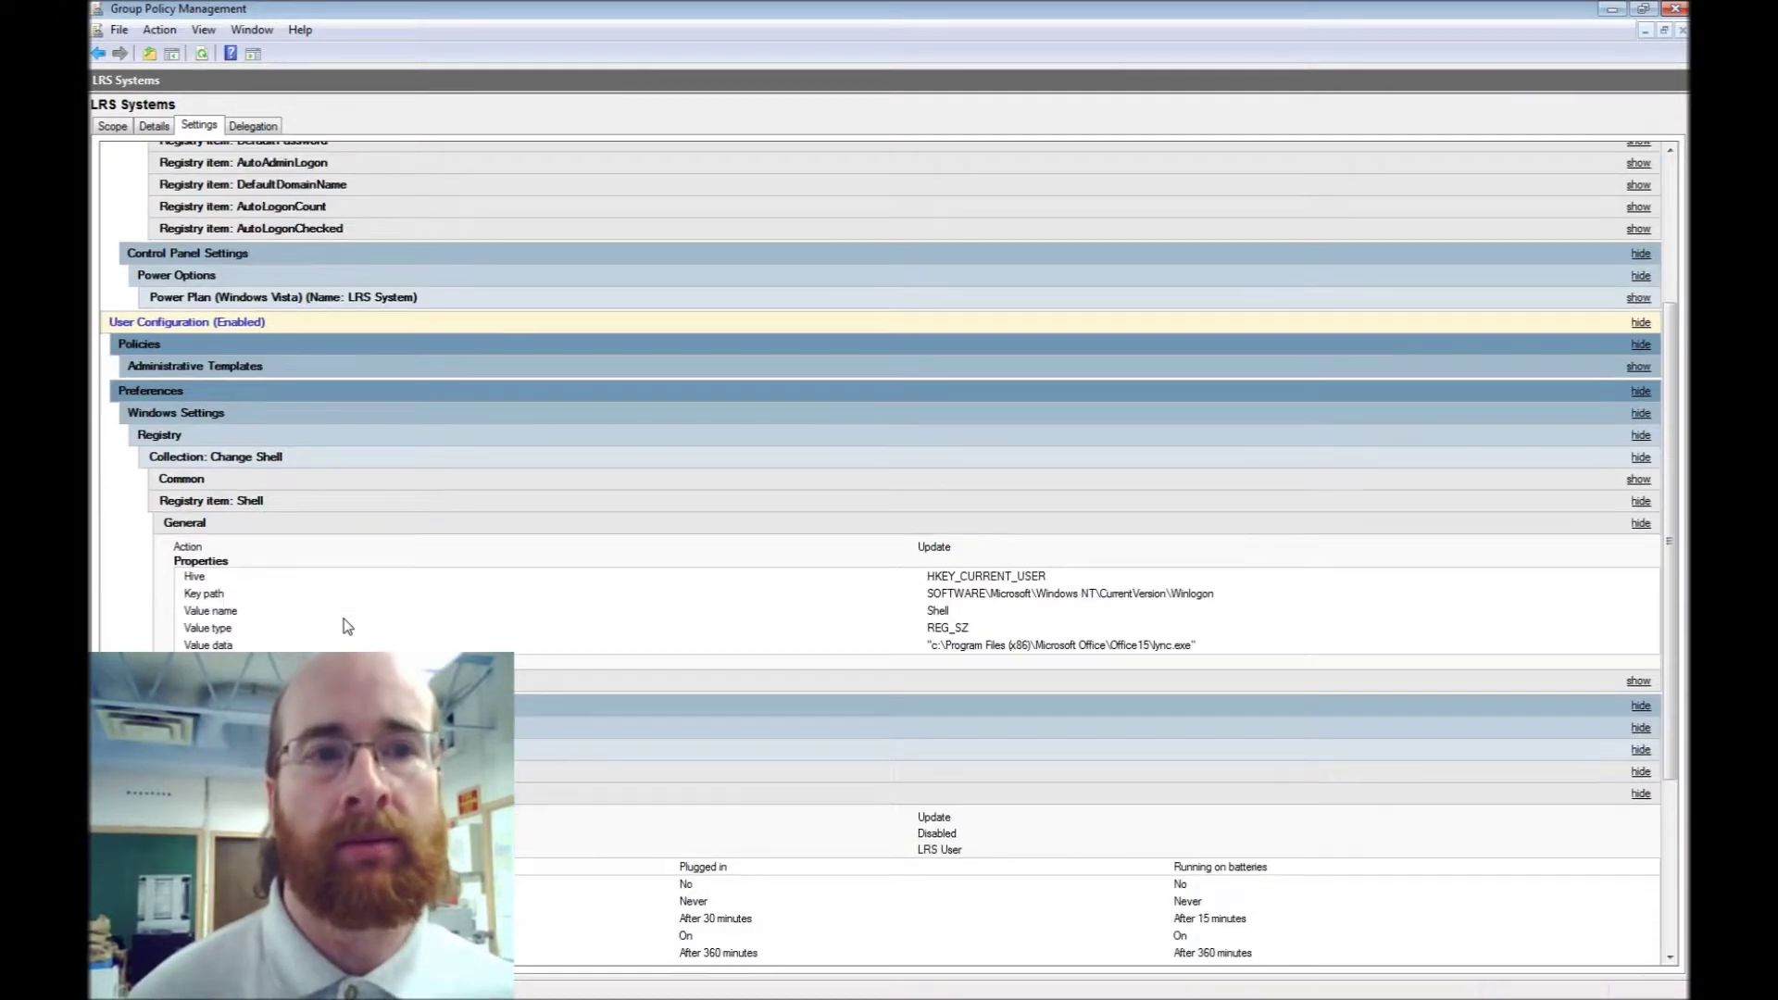
scroll(349, 623, down, 1)
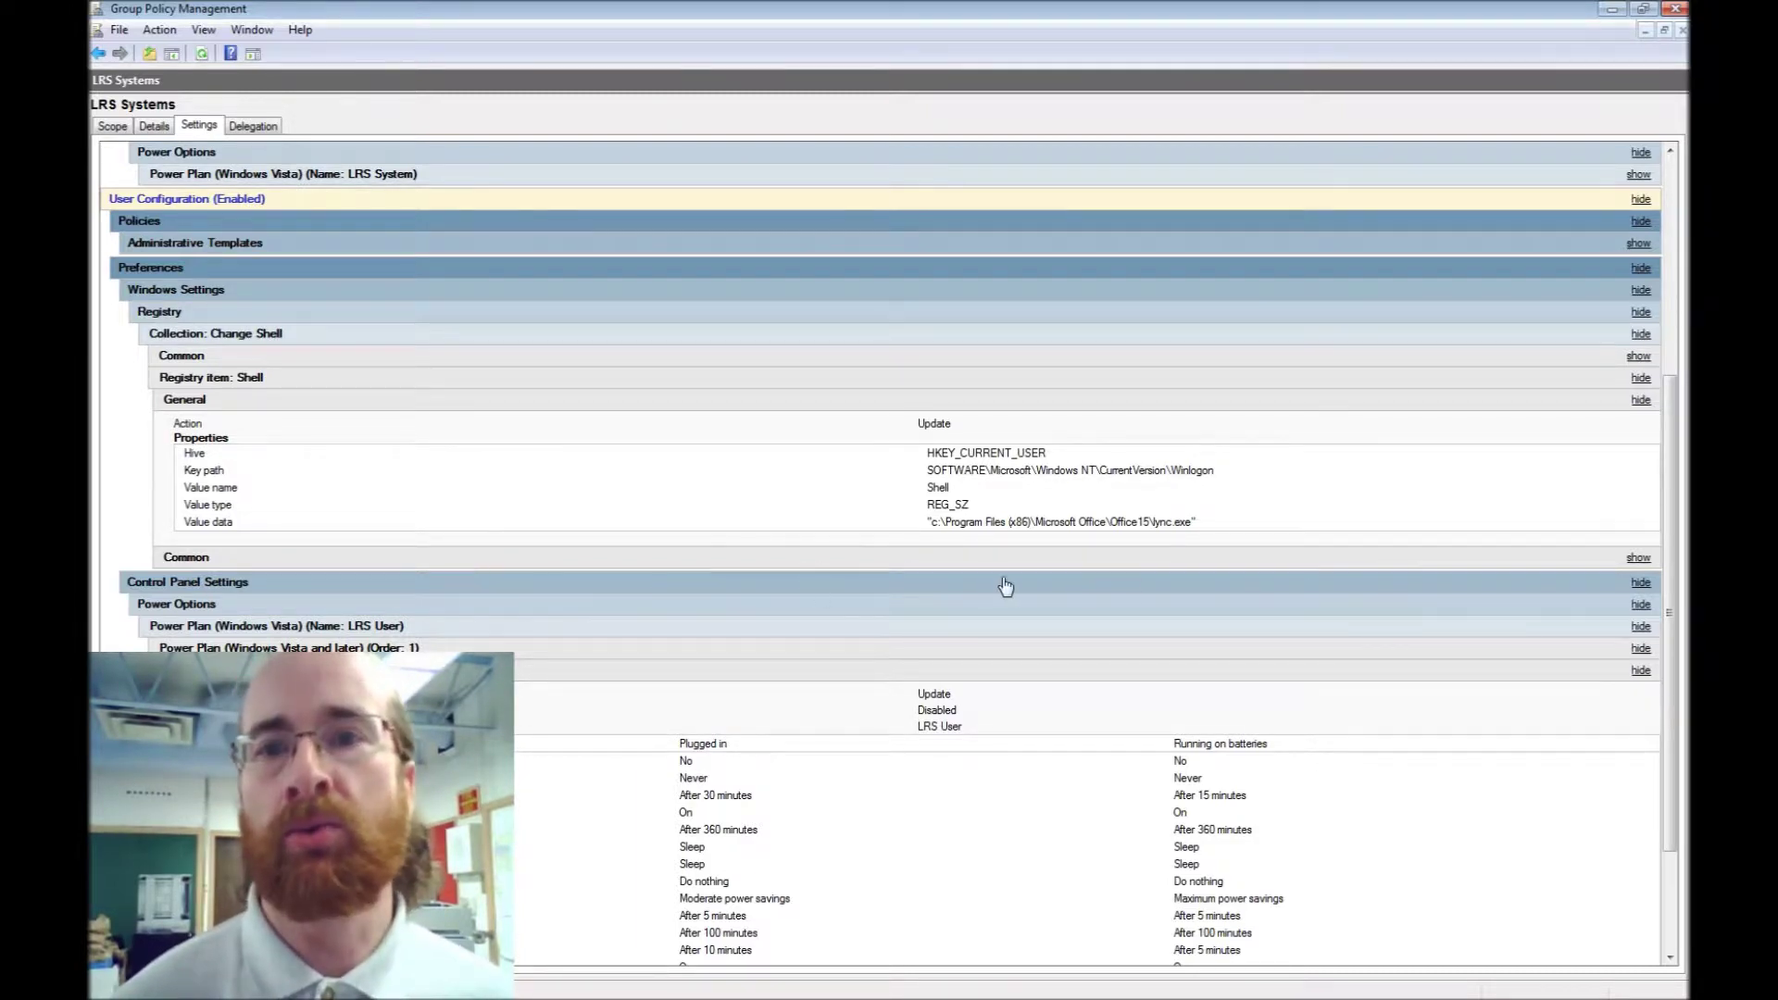
scroll(556, 568, down, 3)
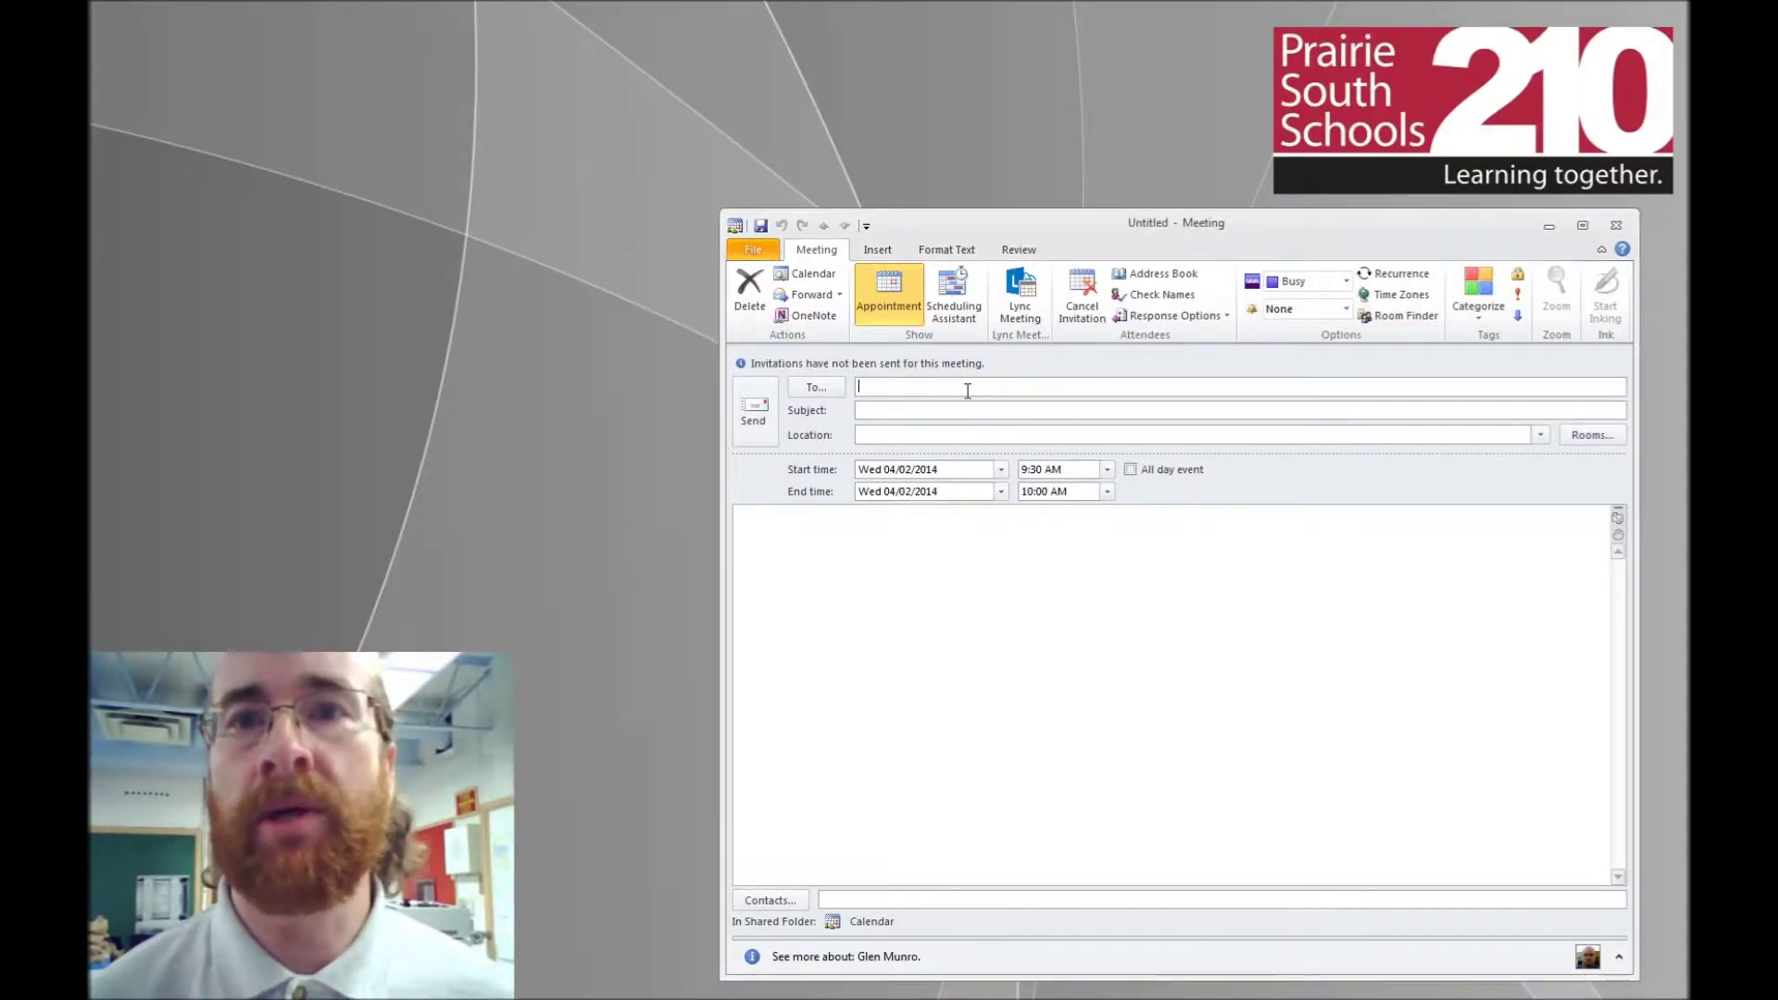
Step: Add the test staff account as an attendee of the new meeting and book the Lync Demo Room
text(test)
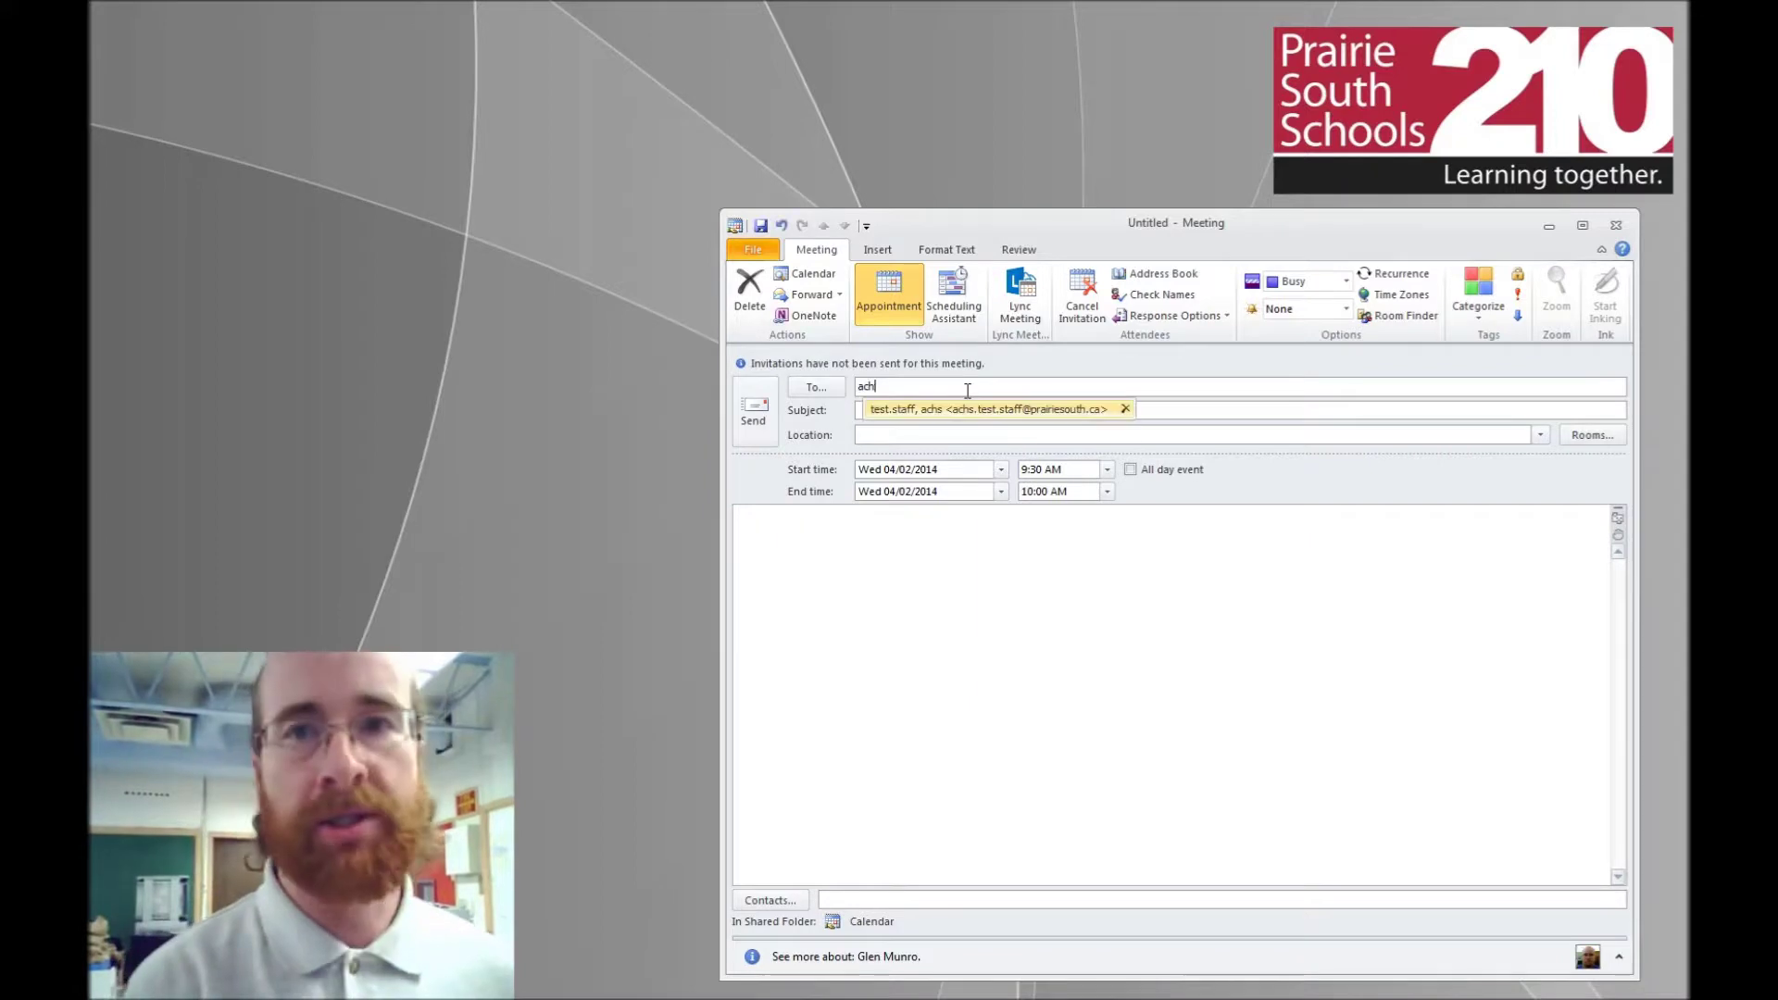
click(969, 405)
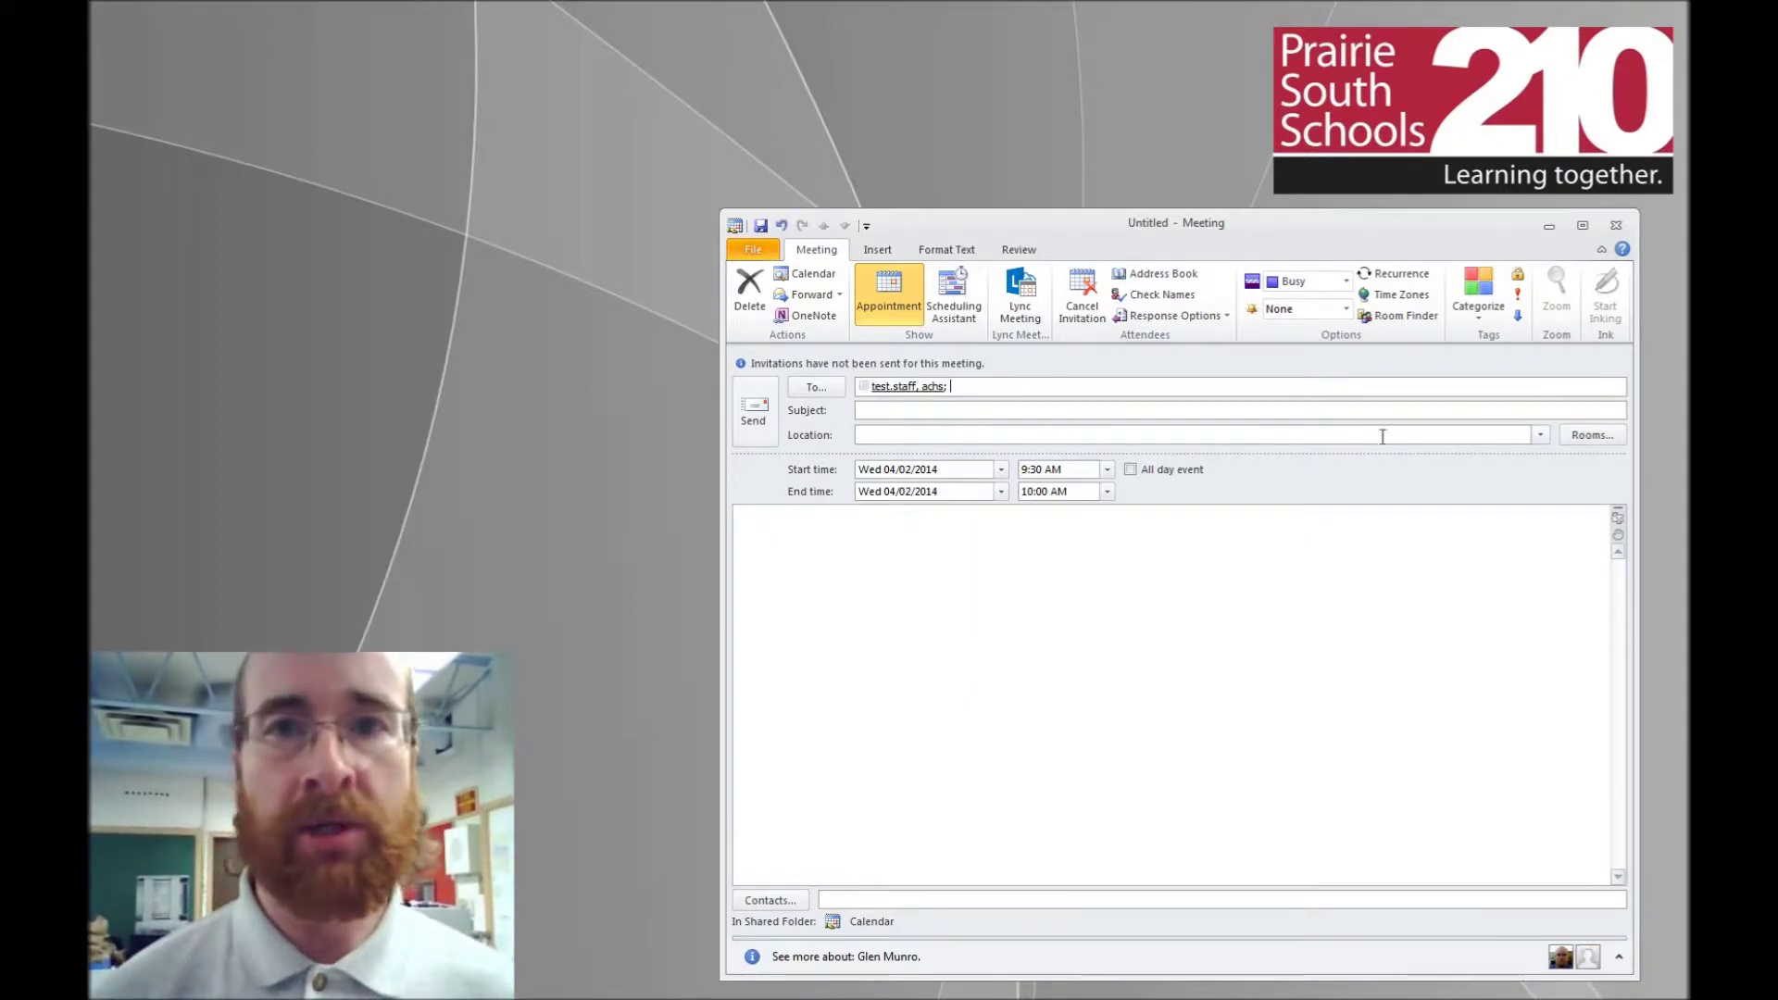
click(1593, 435)
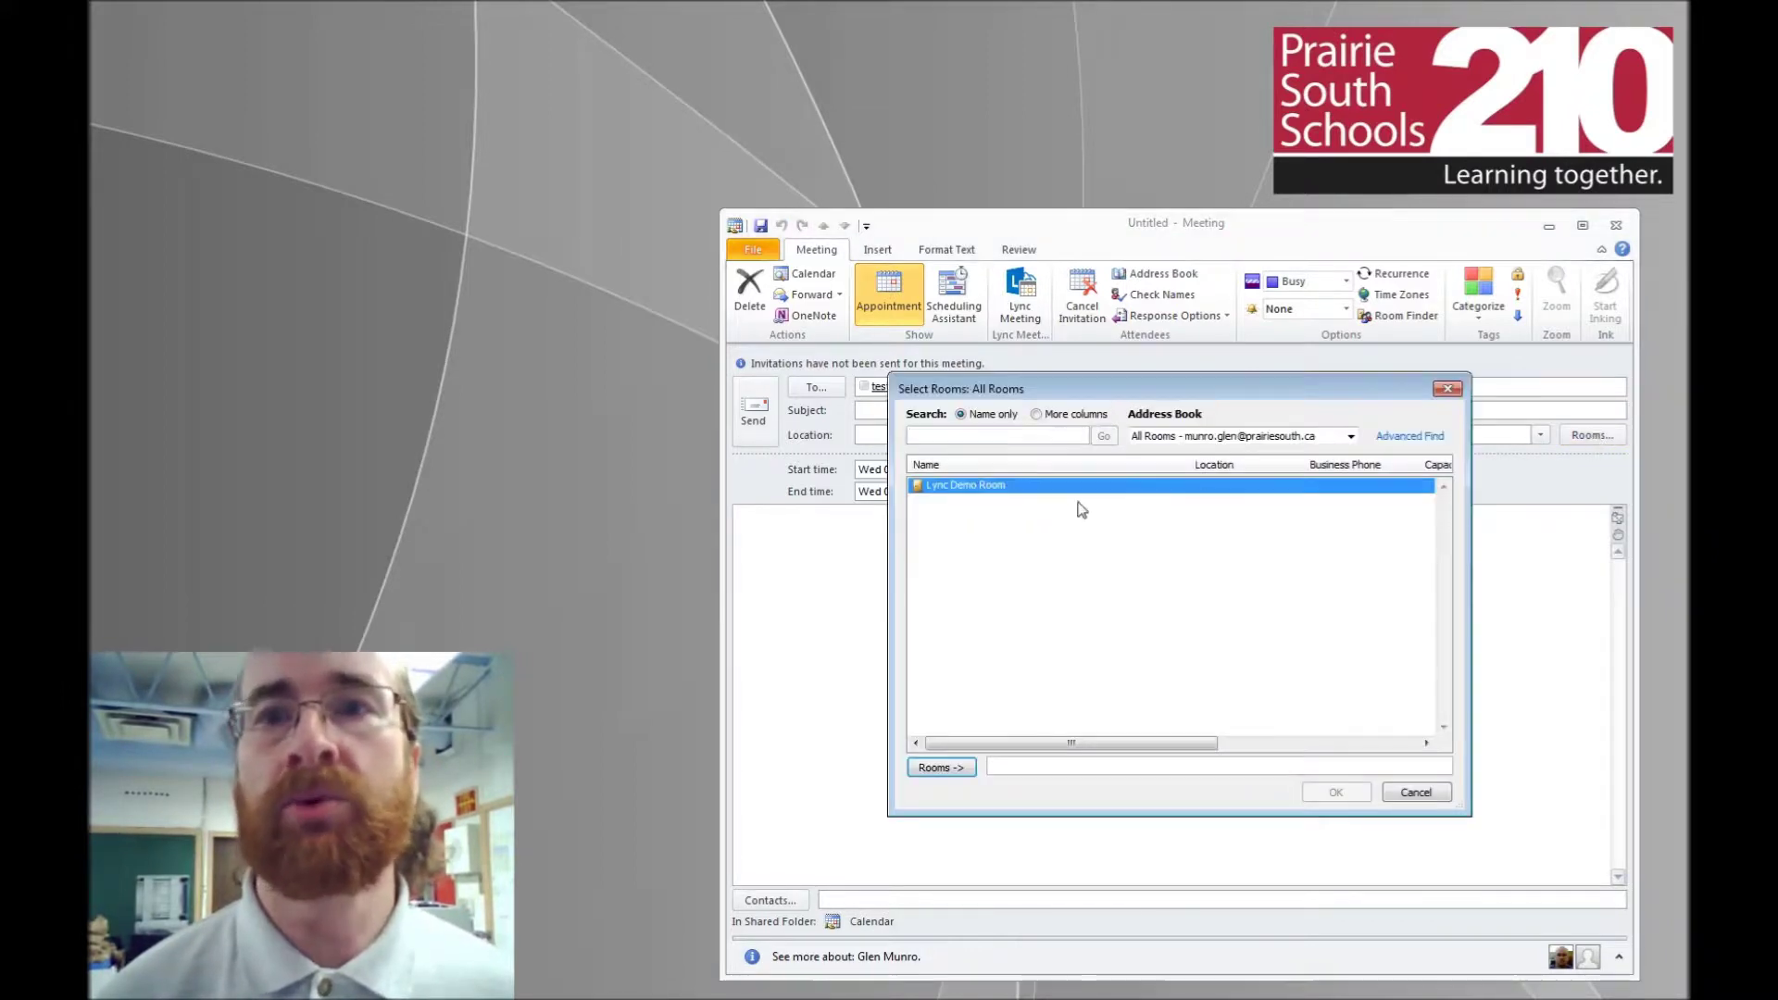
double_click(1064, 493)
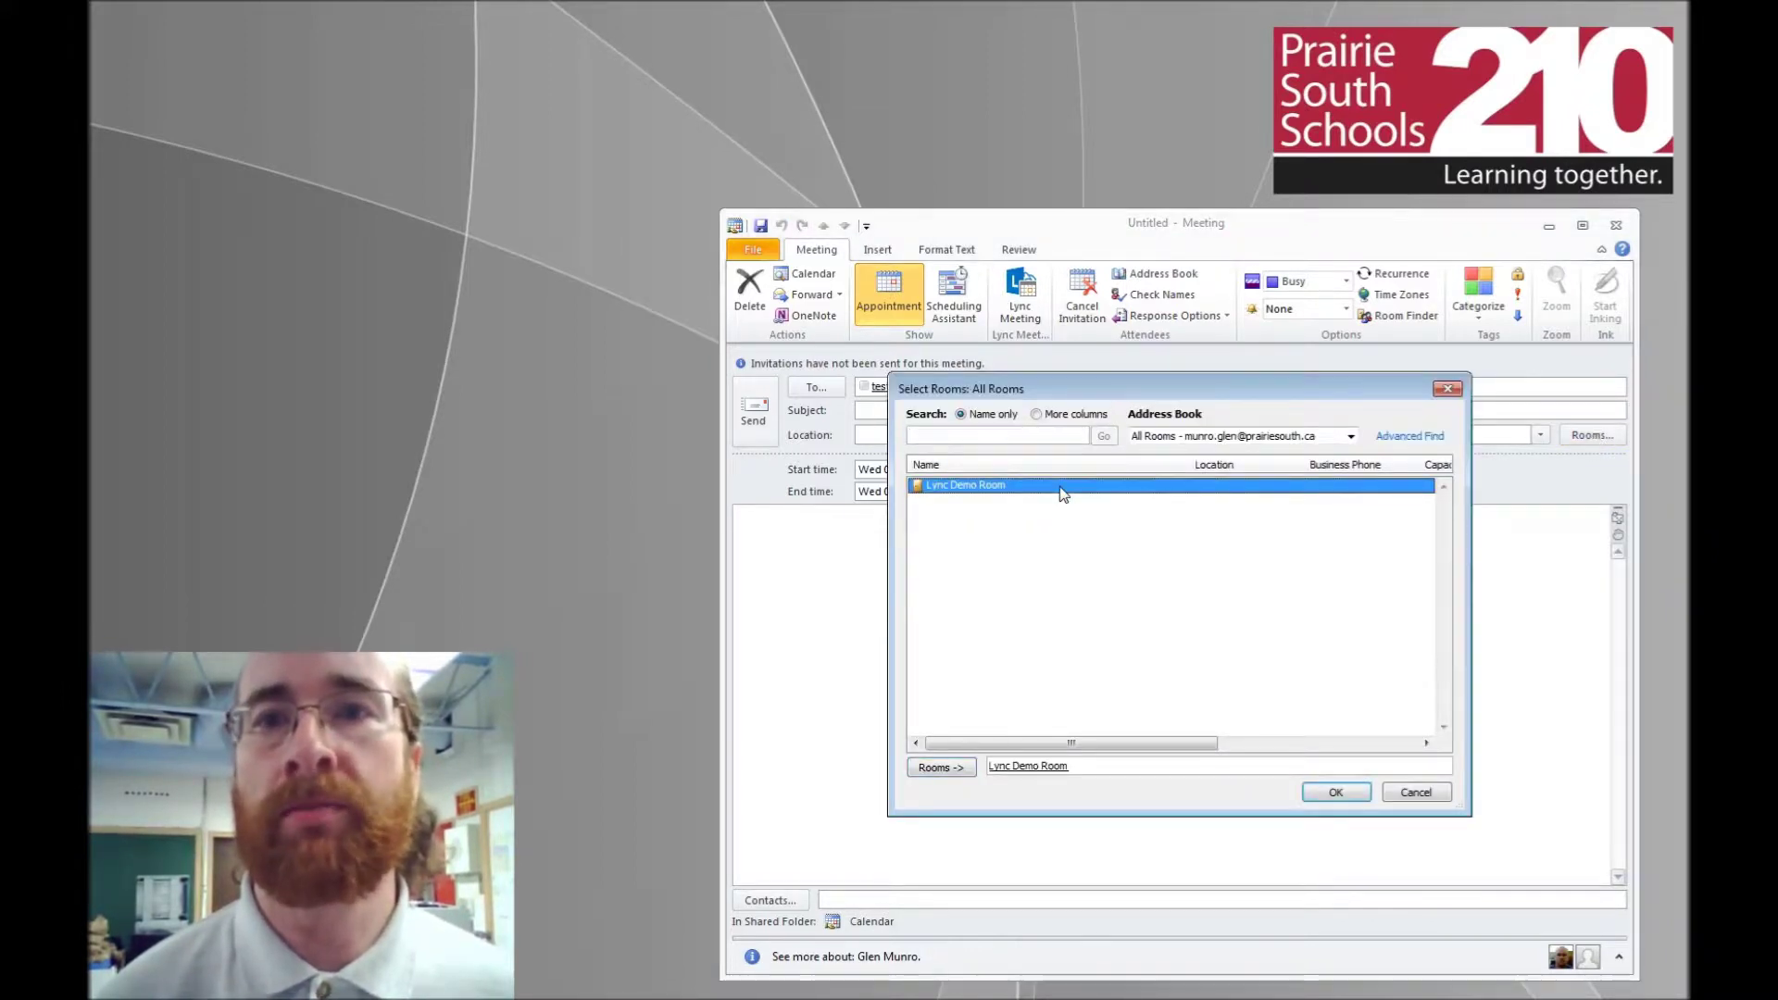
click(1341, 795)
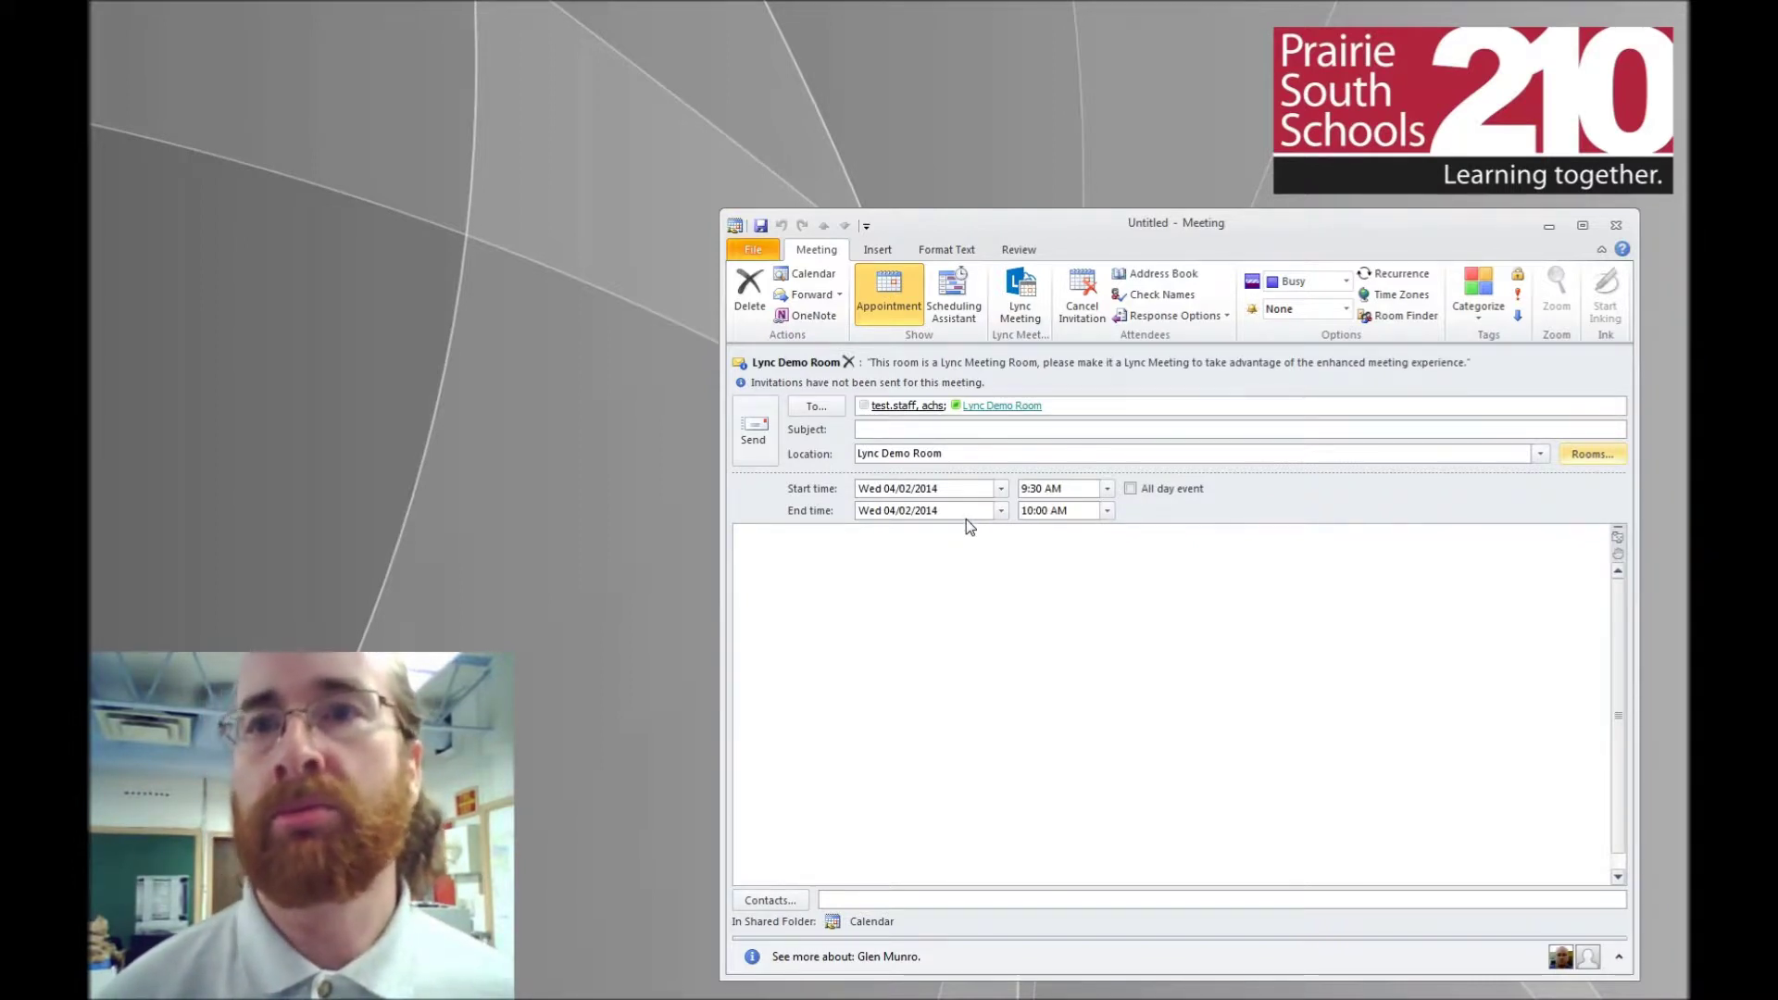
Step: Make the appointment a Lync meeting and write "Test meeting" above the join information in the body
click(1023, 315)
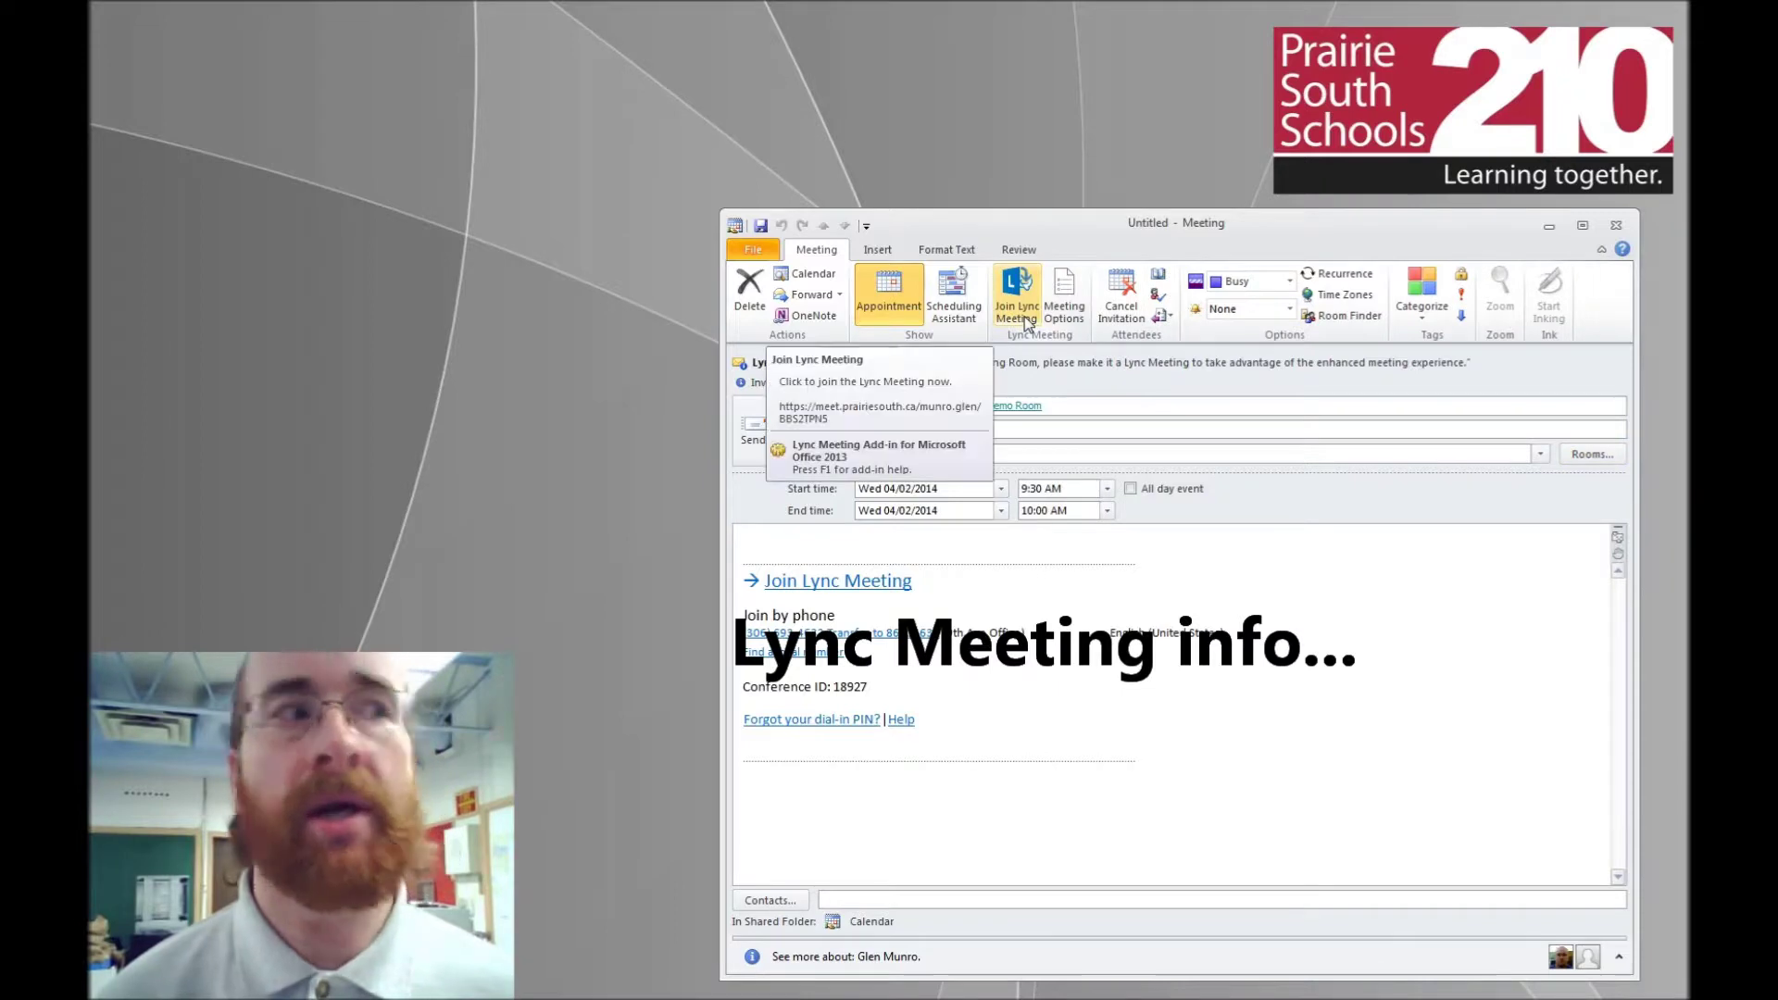
click(935, 547)
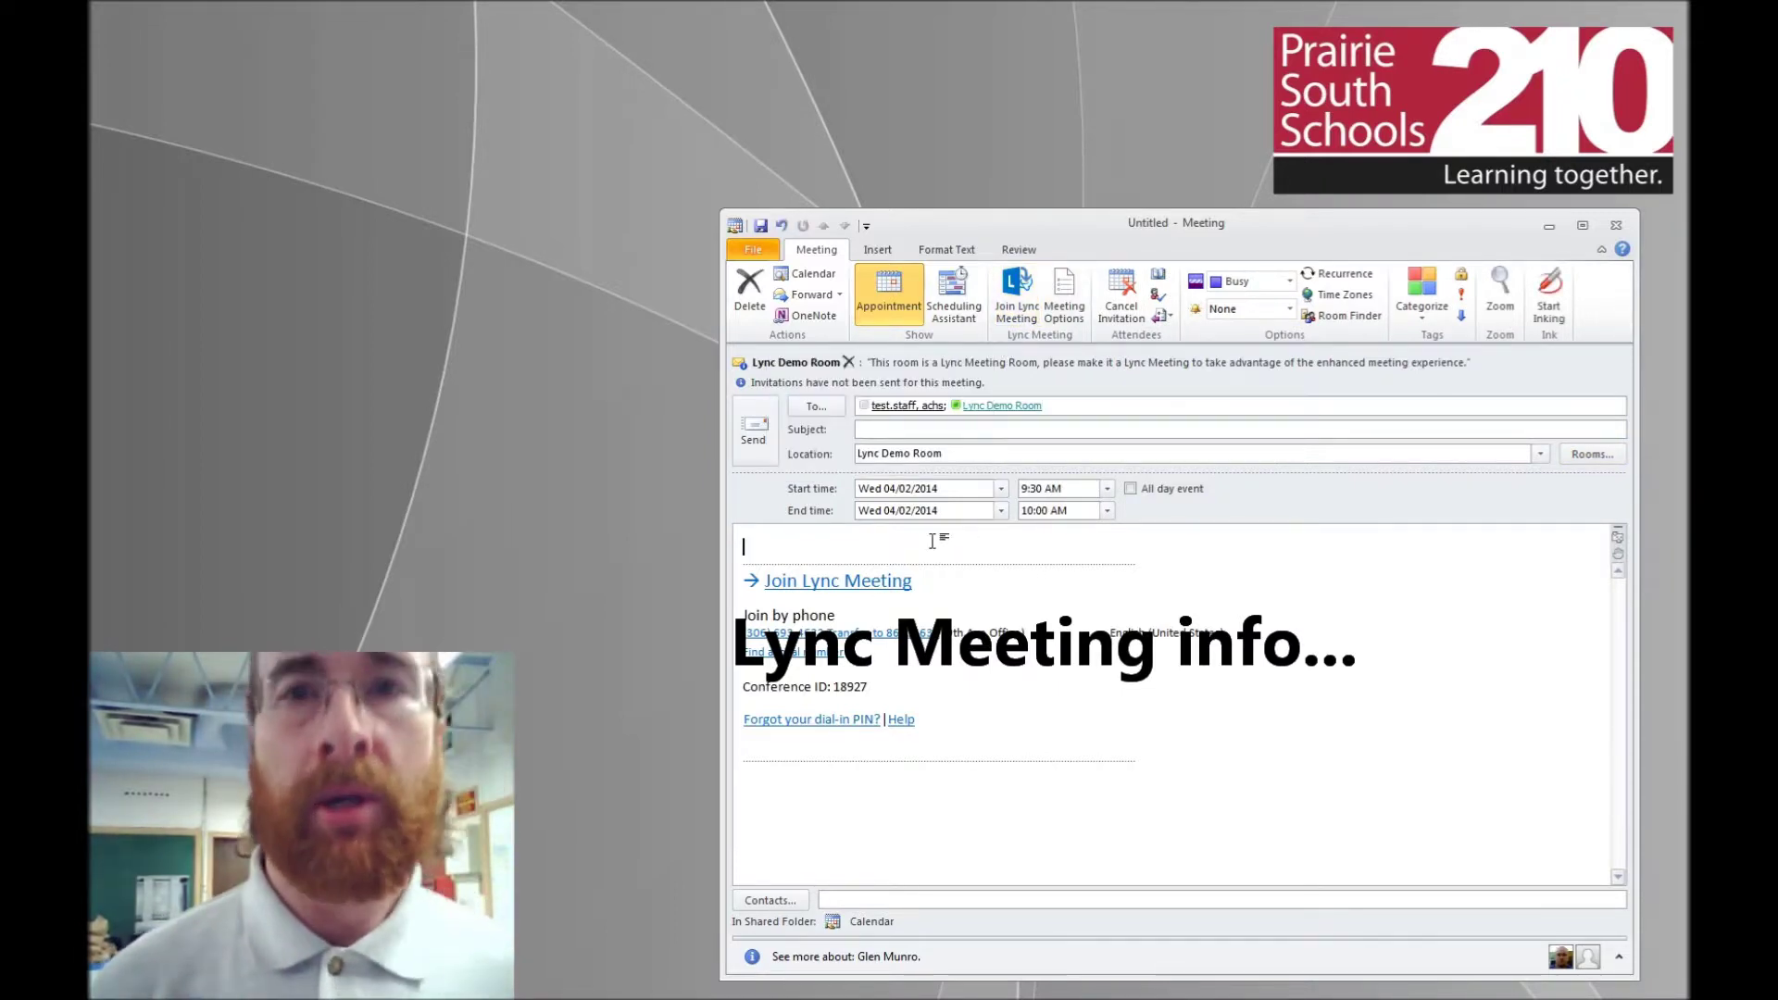
text(Test)
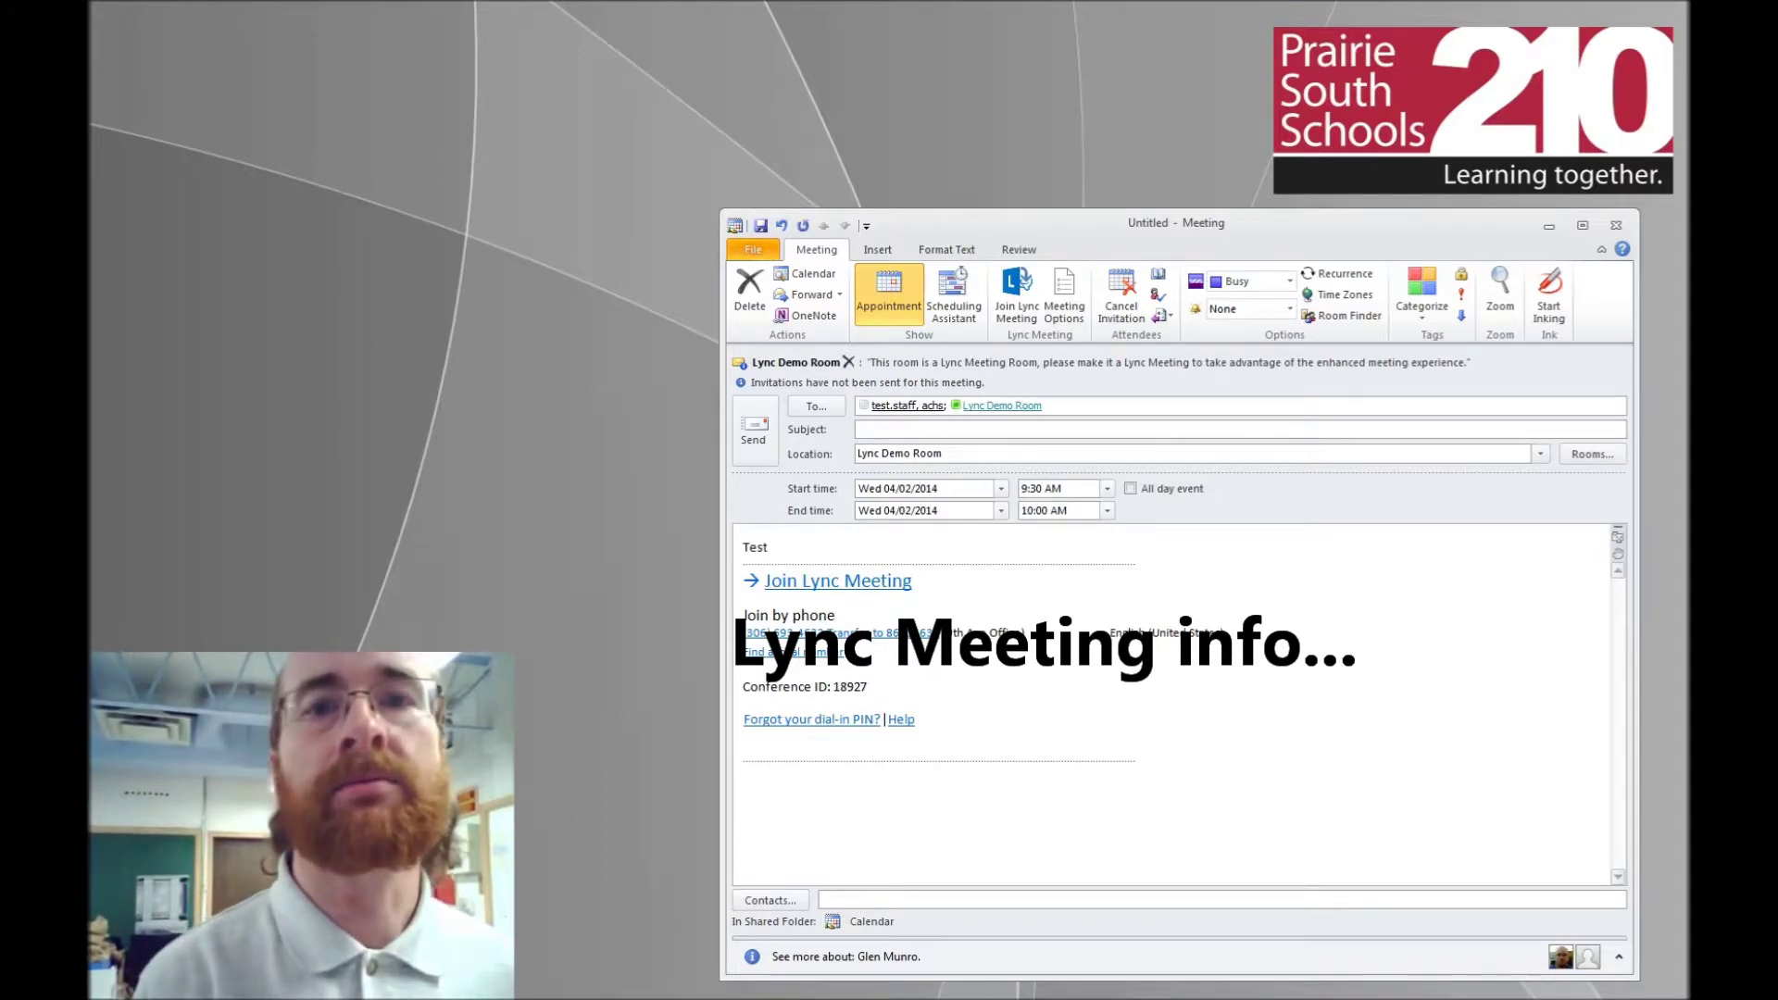
text( meeting)
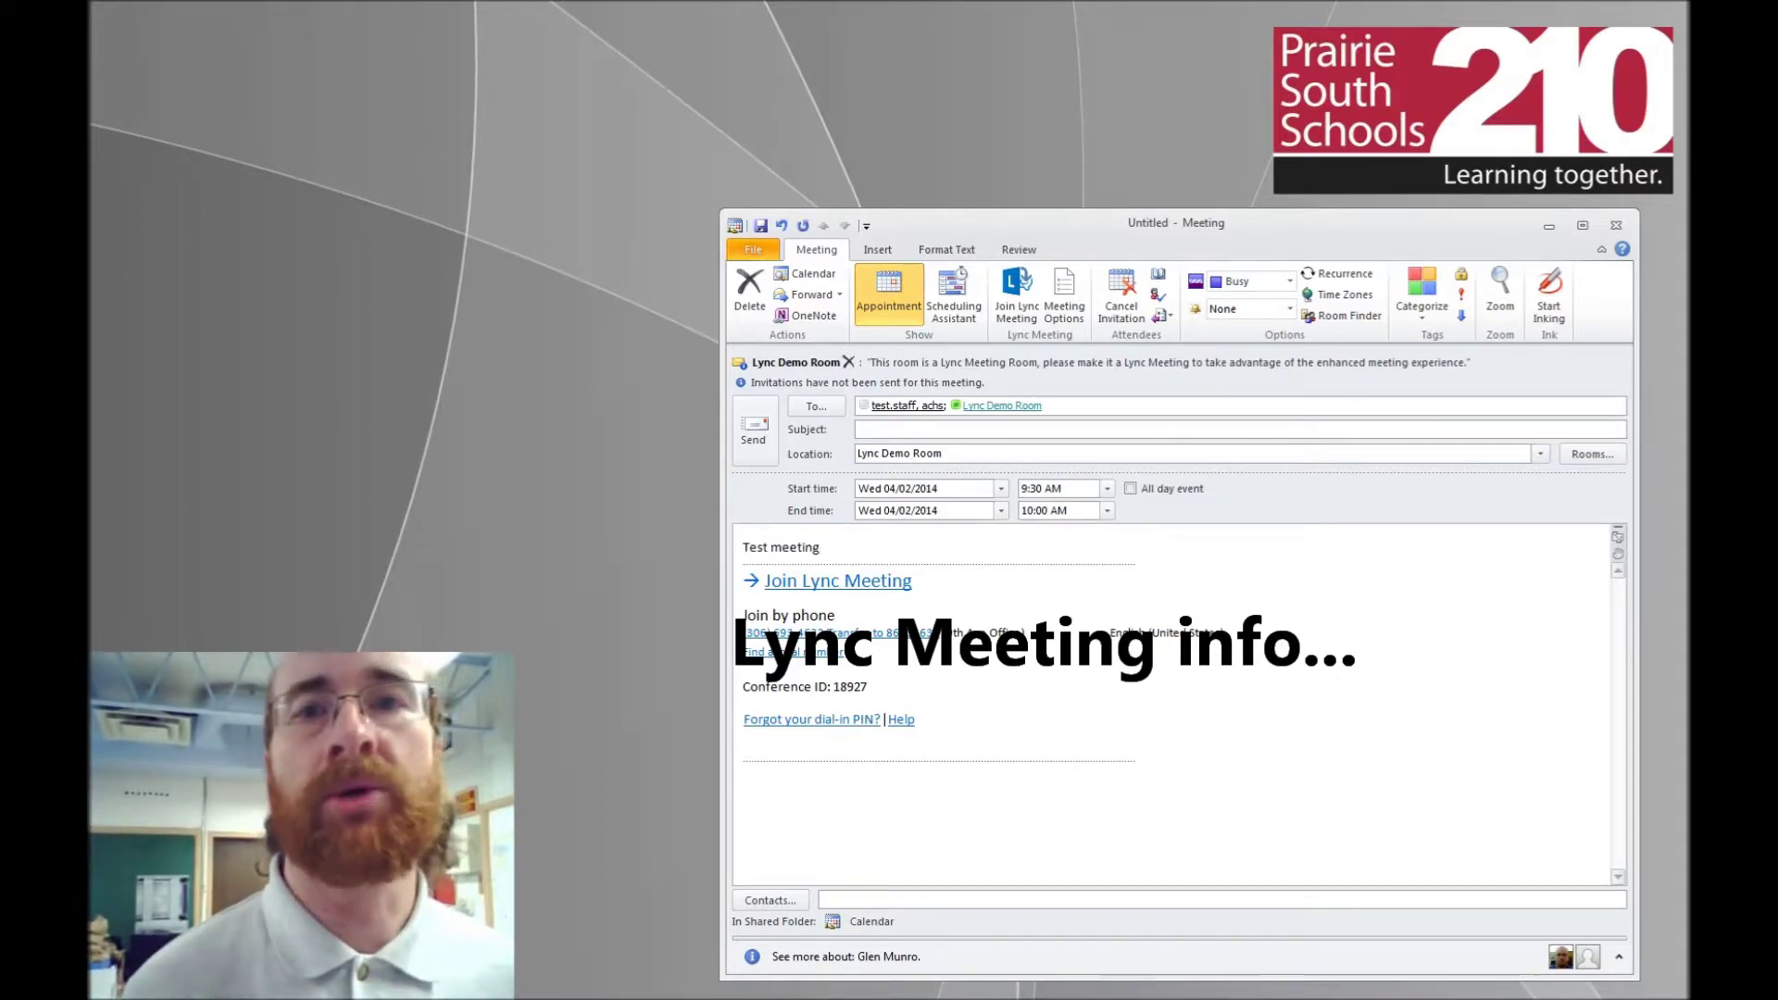
Step: Give the meeting the subject "Demo Video" and send the invitation
click(945, 429)
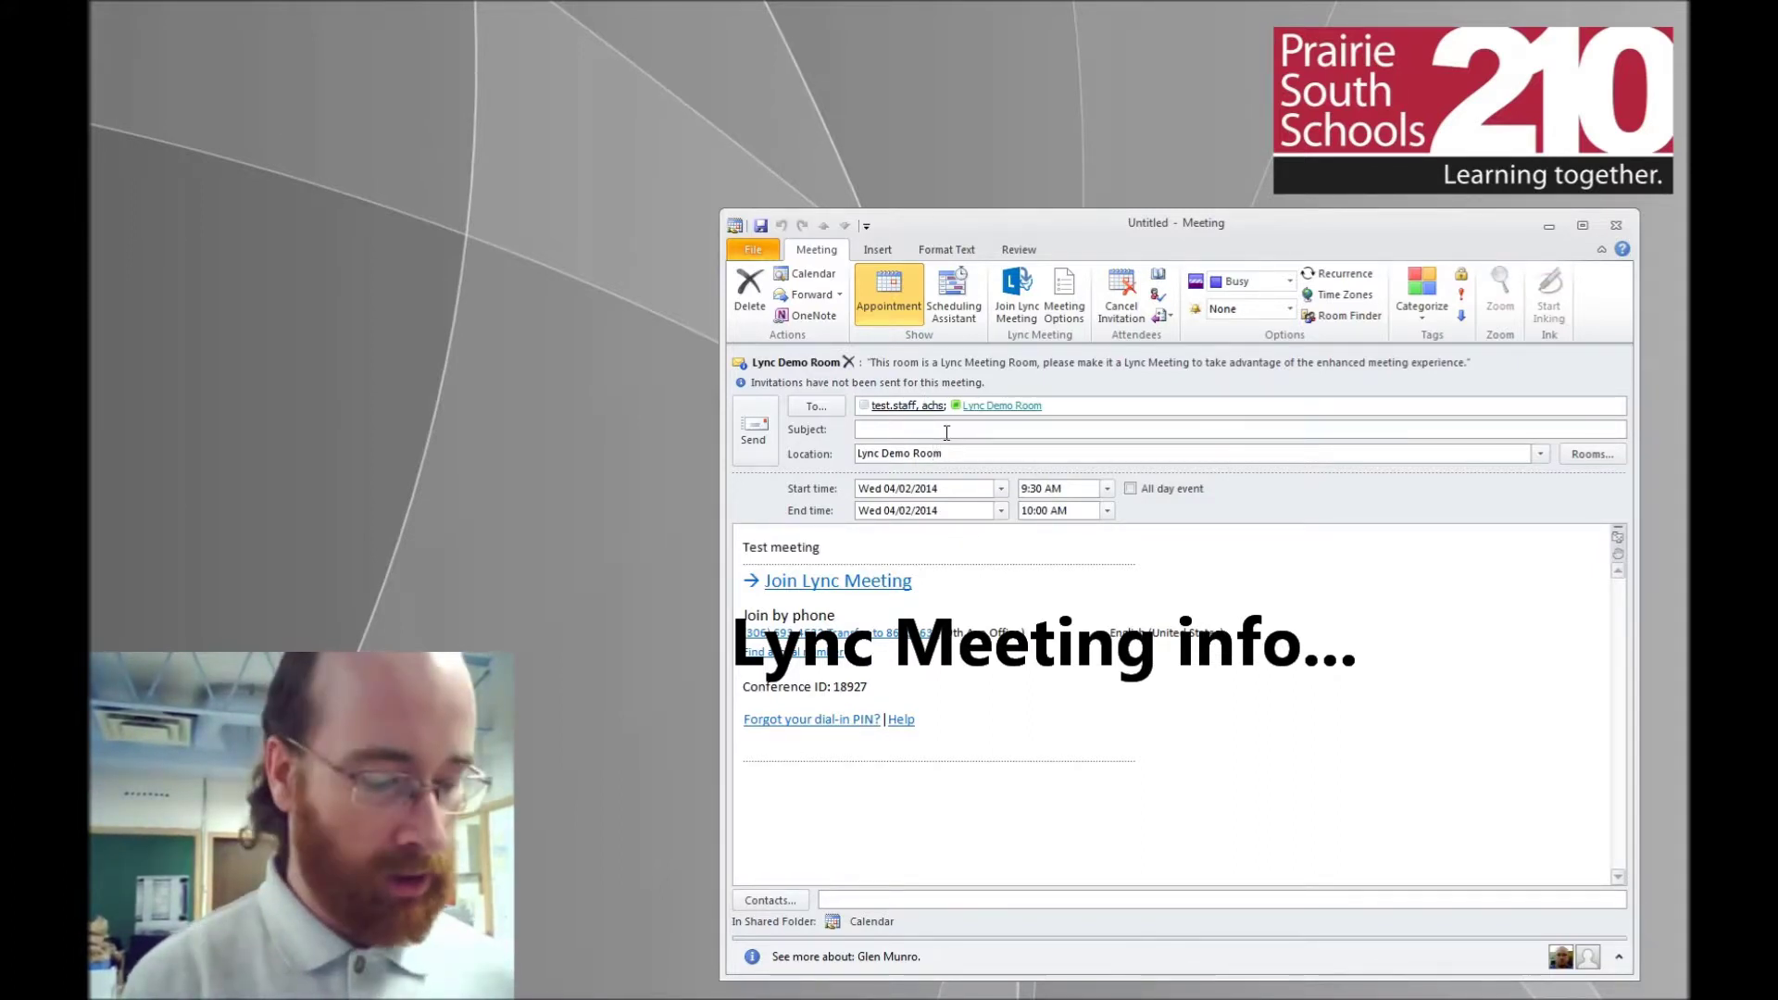
text(Demo Video)
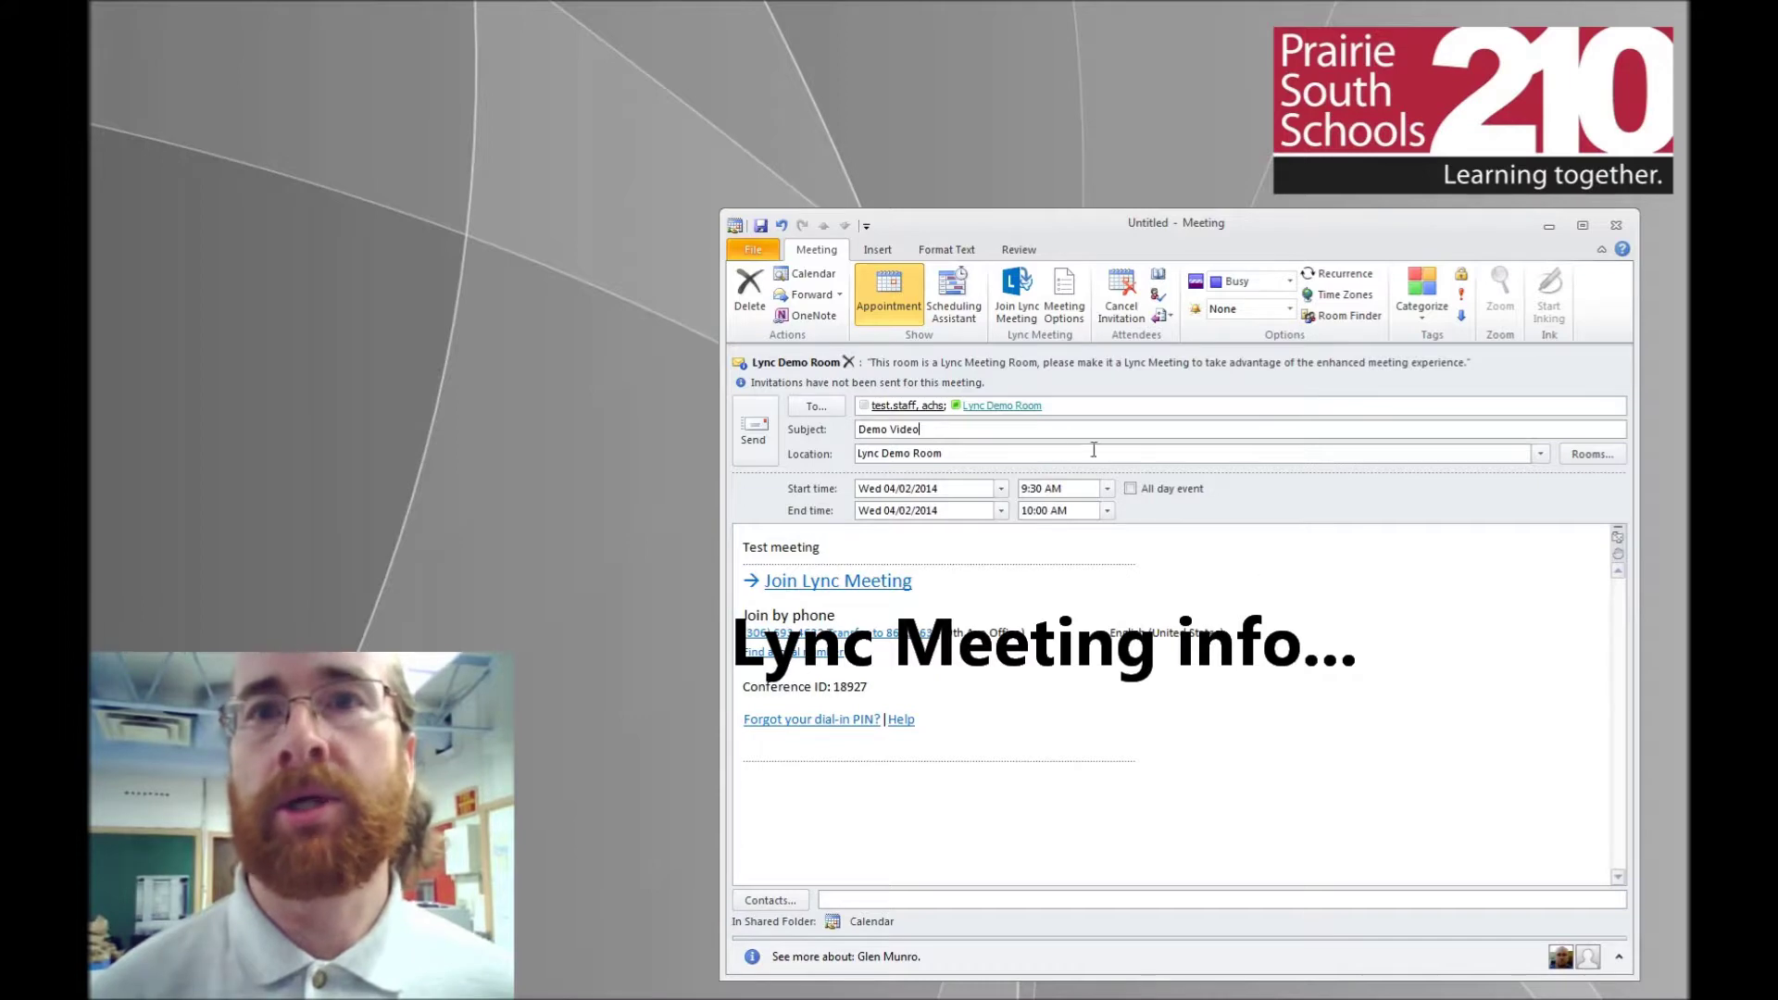
click(753, 440)
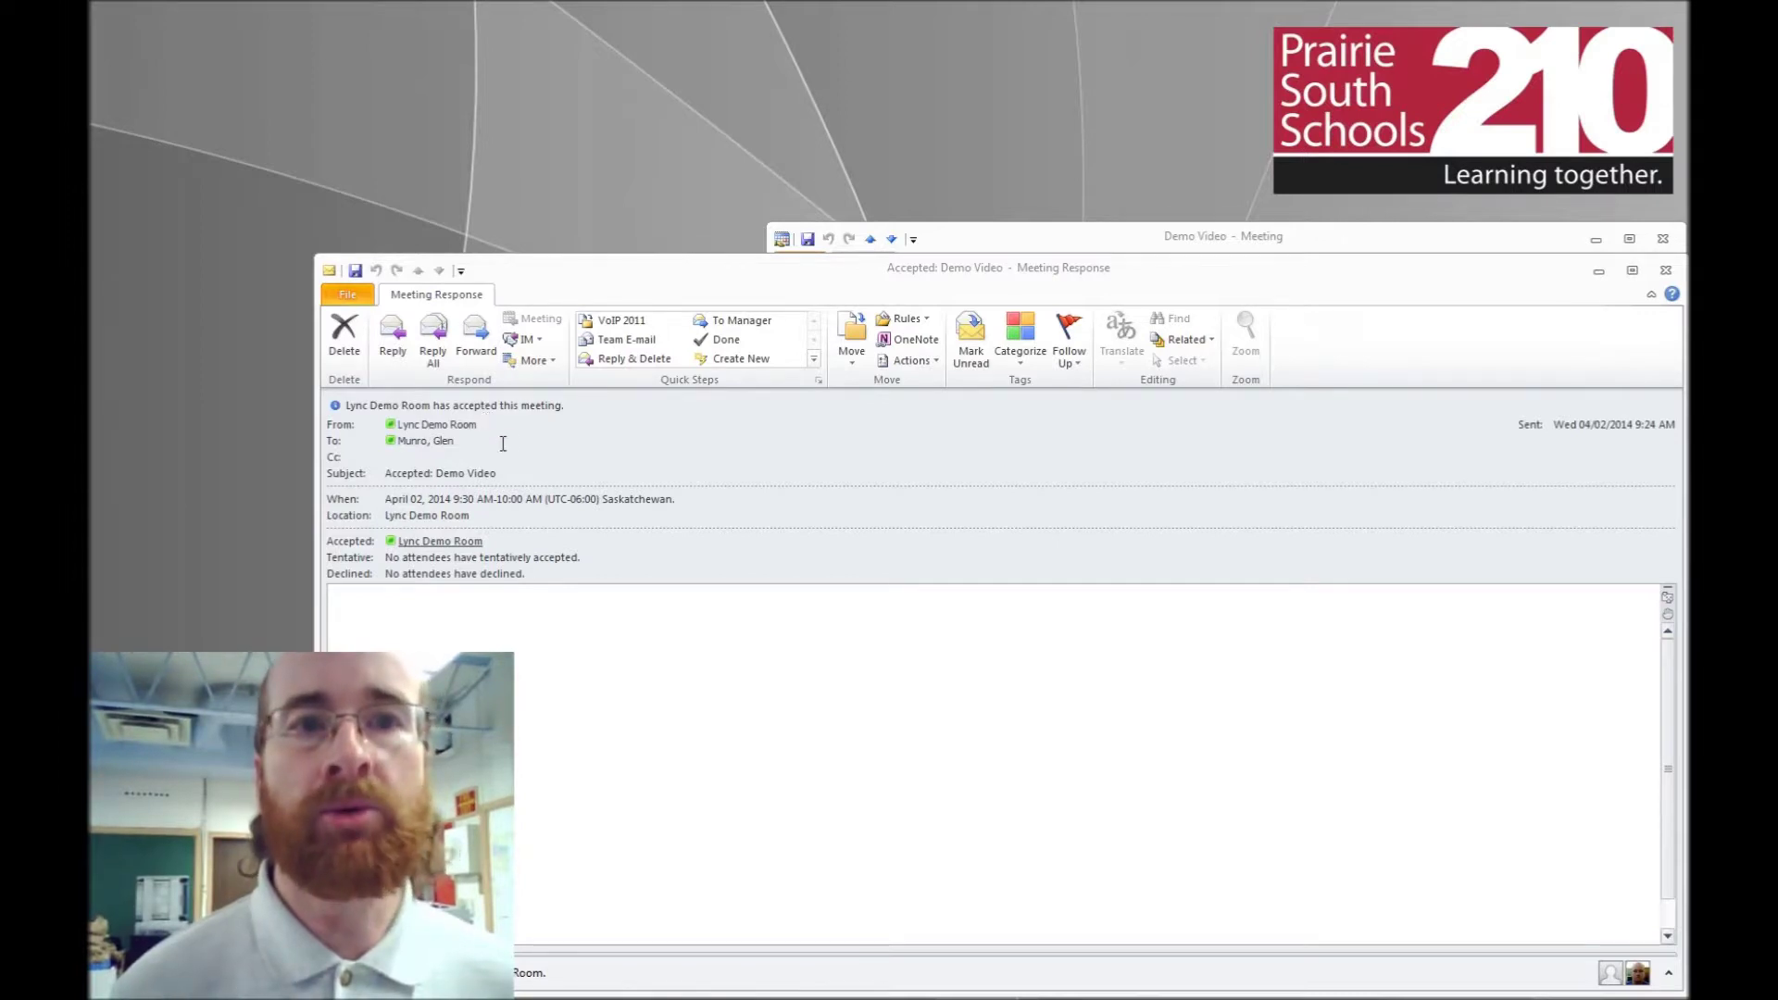
Step: Bring the Demo Video meeting forward and follow its Join Lync Meeting link
click(1239, 243)
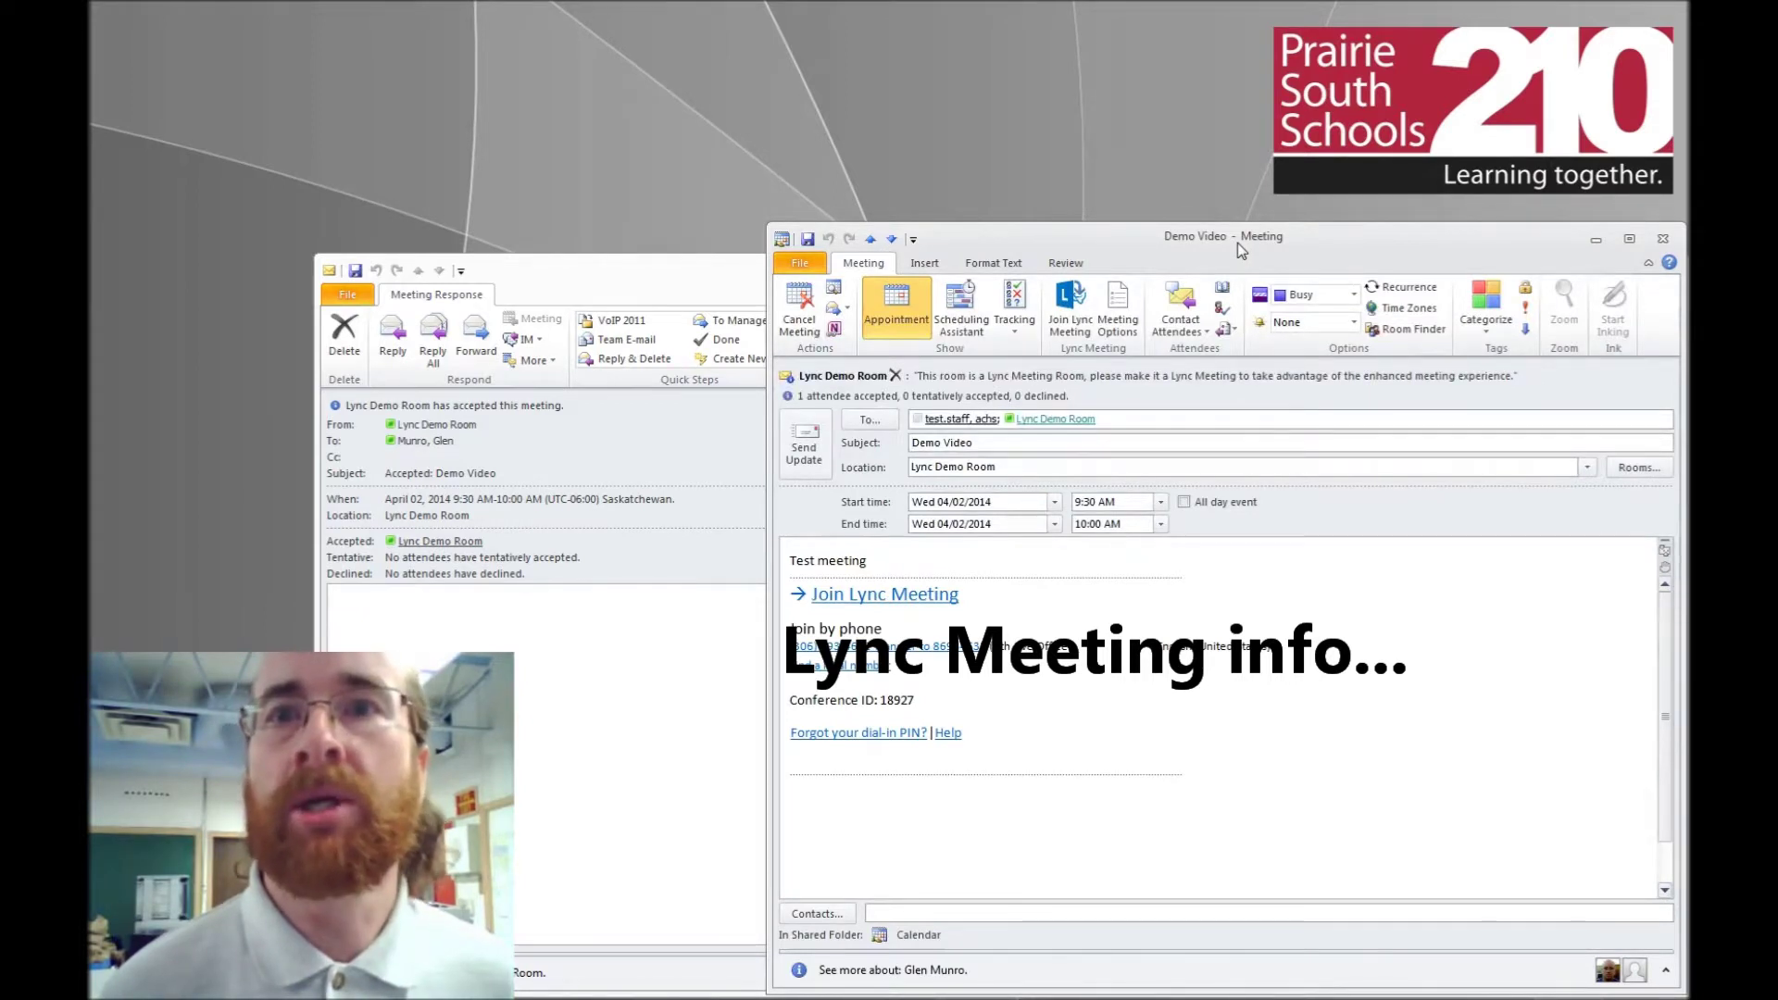
click(938, 604)
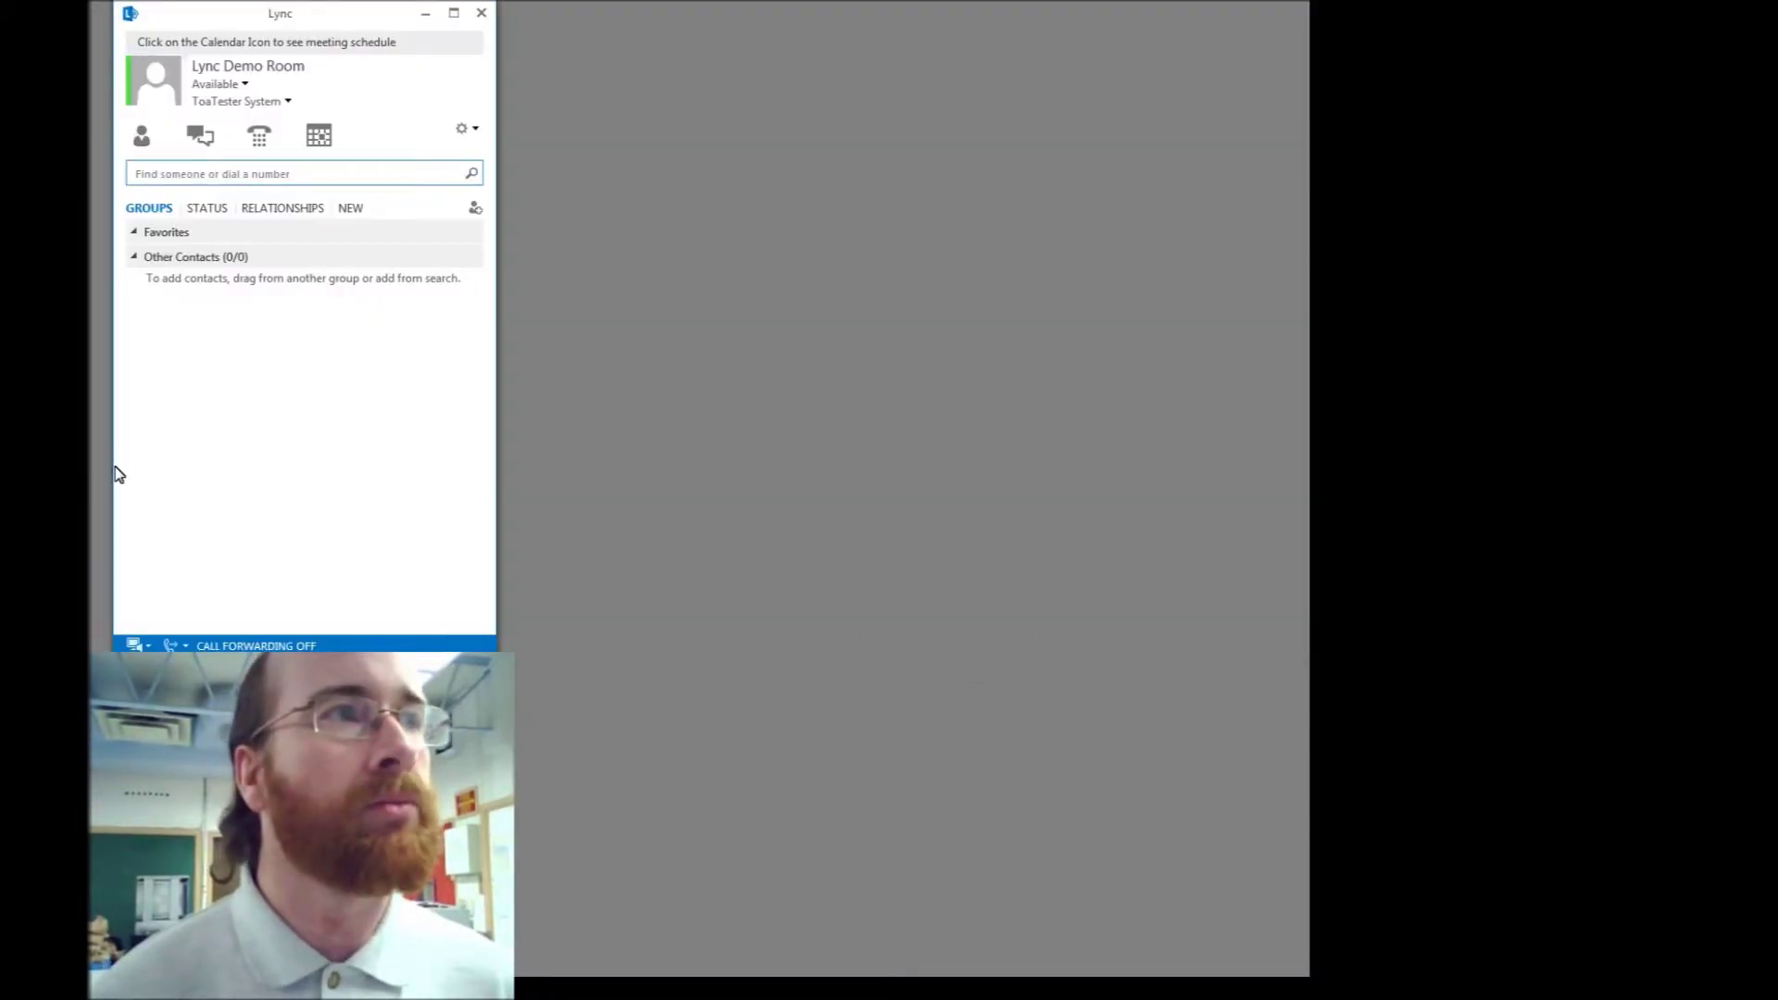
Step: Show the meeting schedule of the Lync Demo Room account, join Demo Video and answer No to the room audio question
click(319, 138)
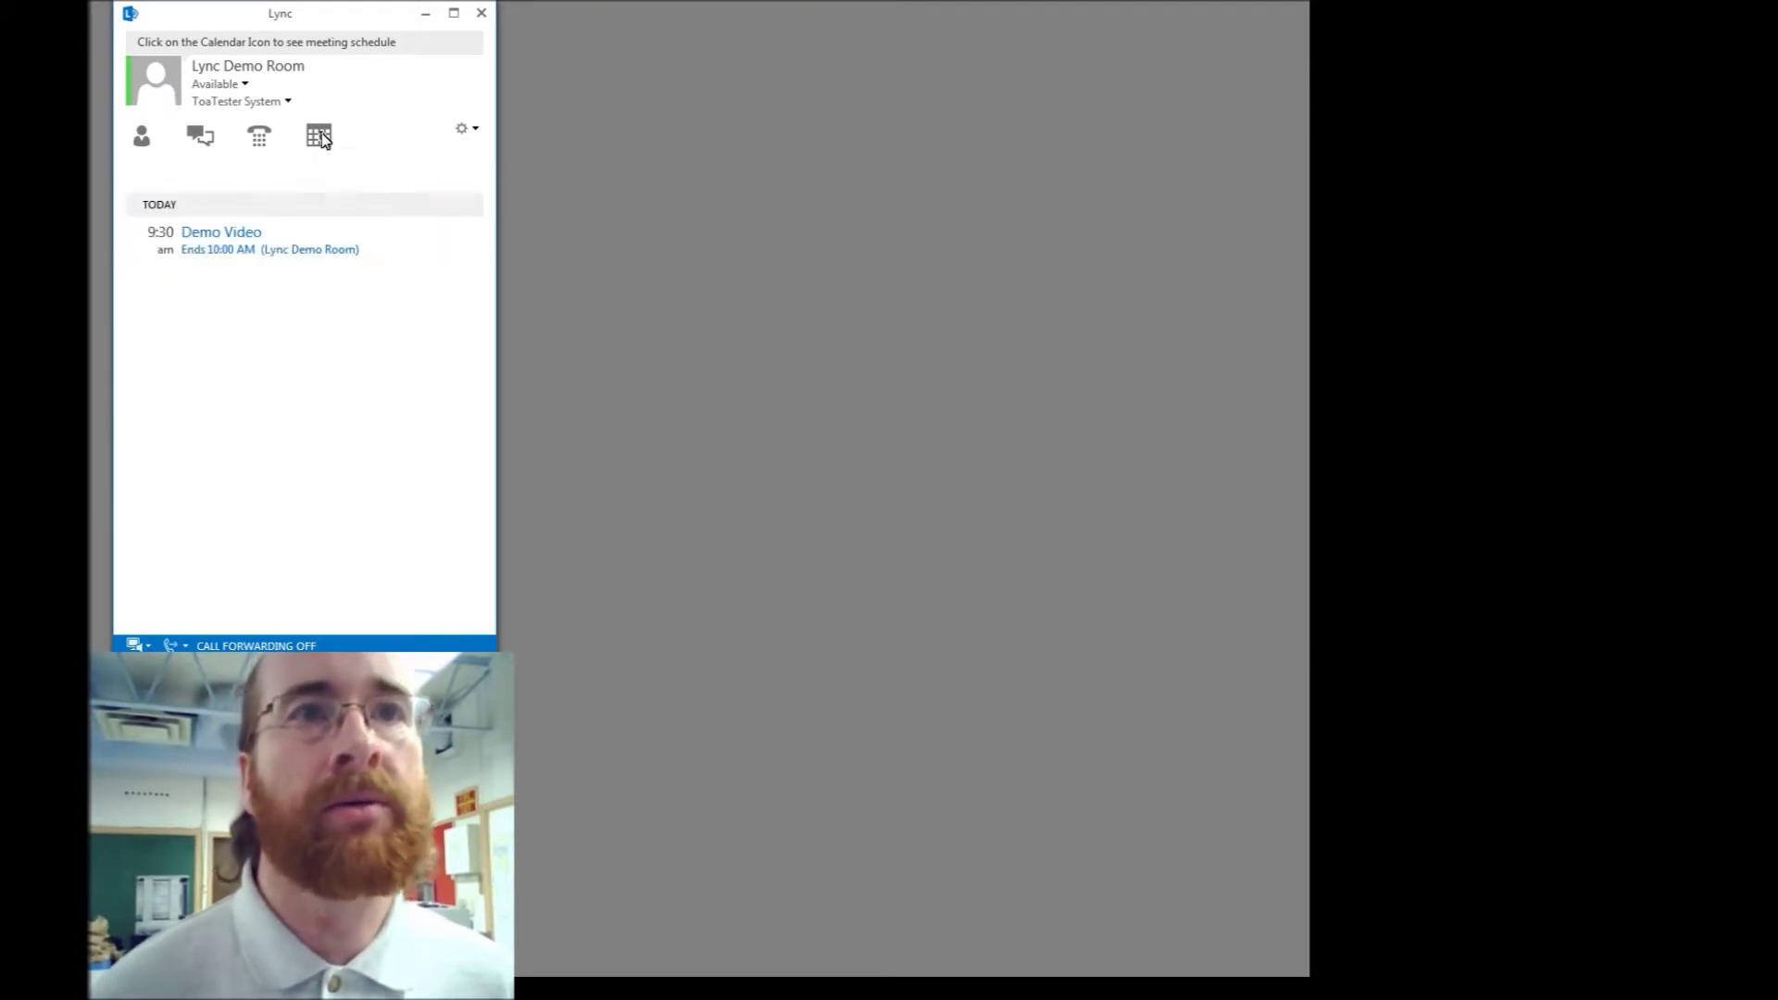
click(271, 244)
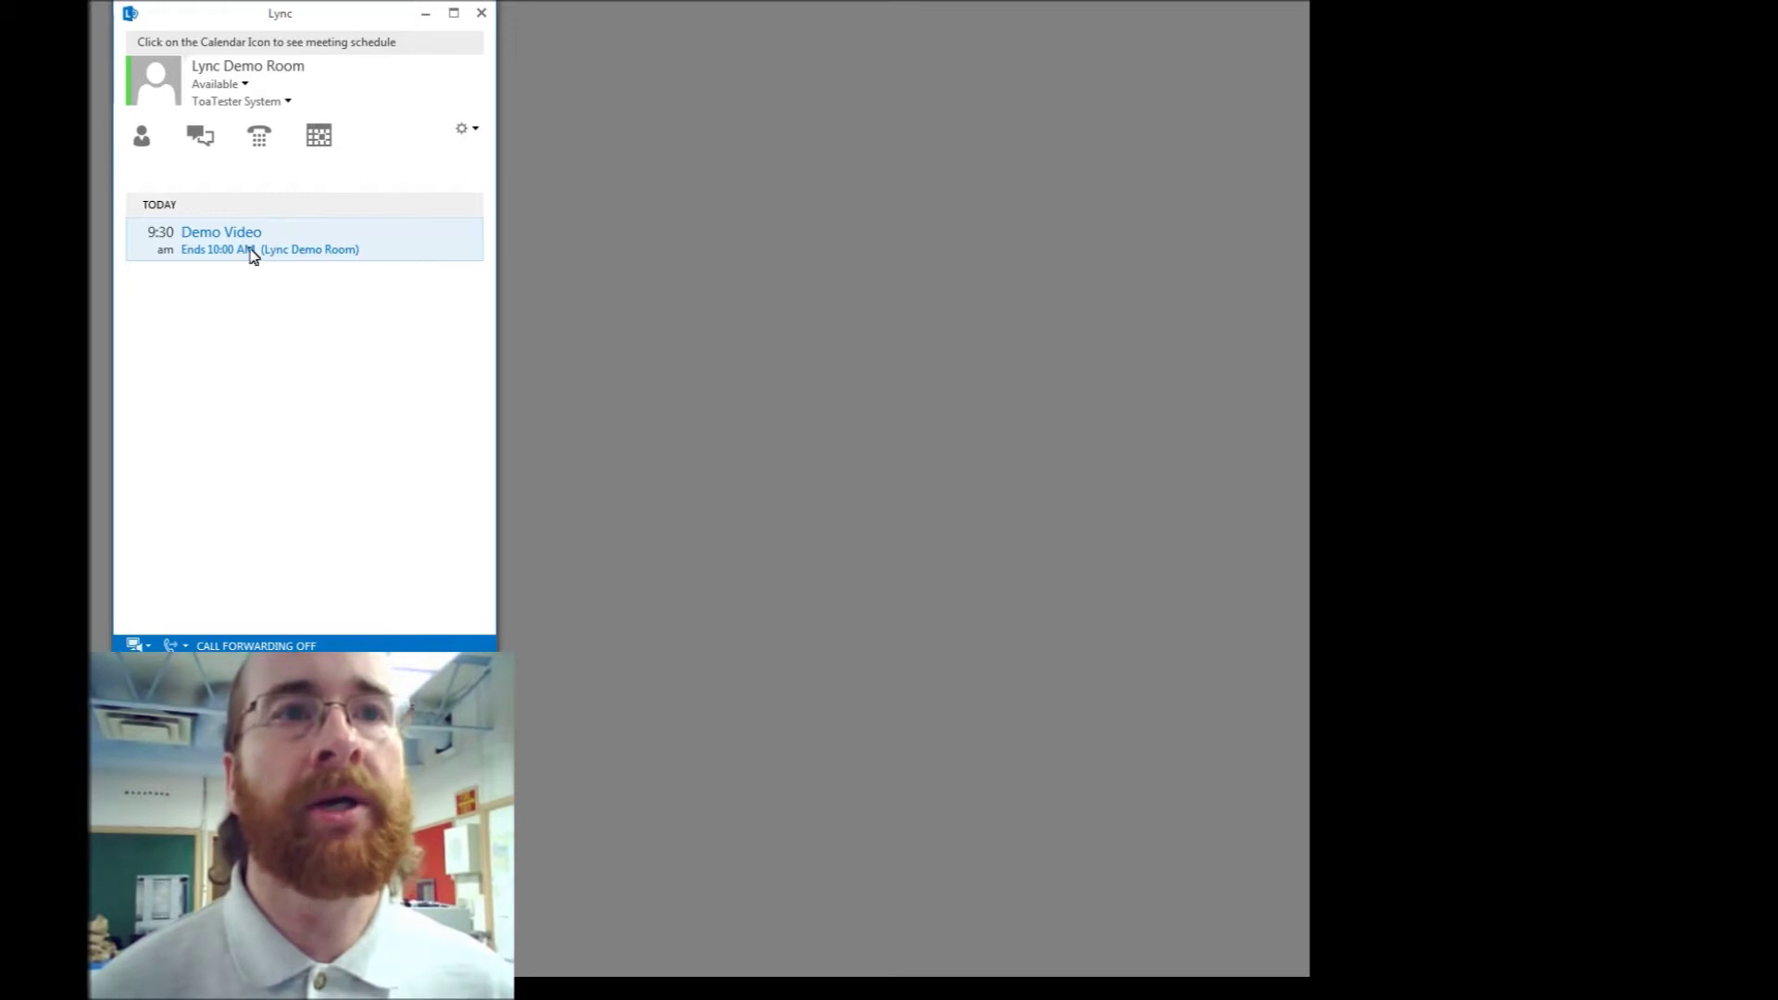
double_click(254, 250)
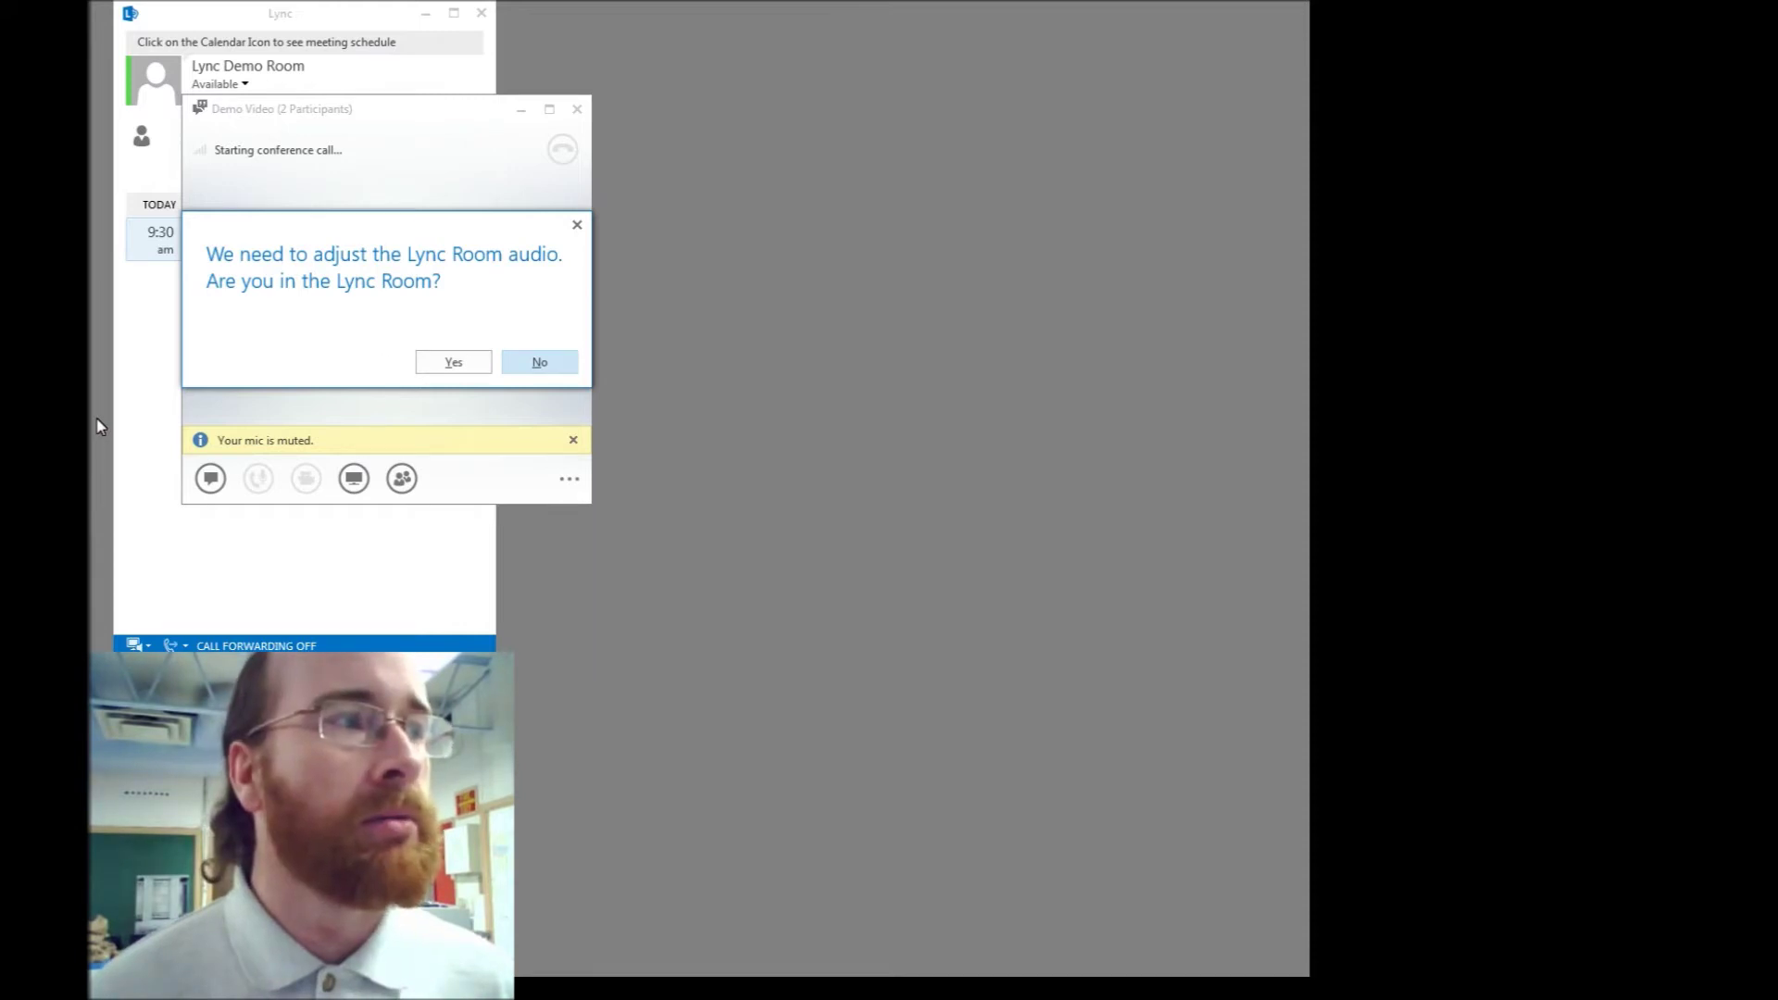
click(531, 363)
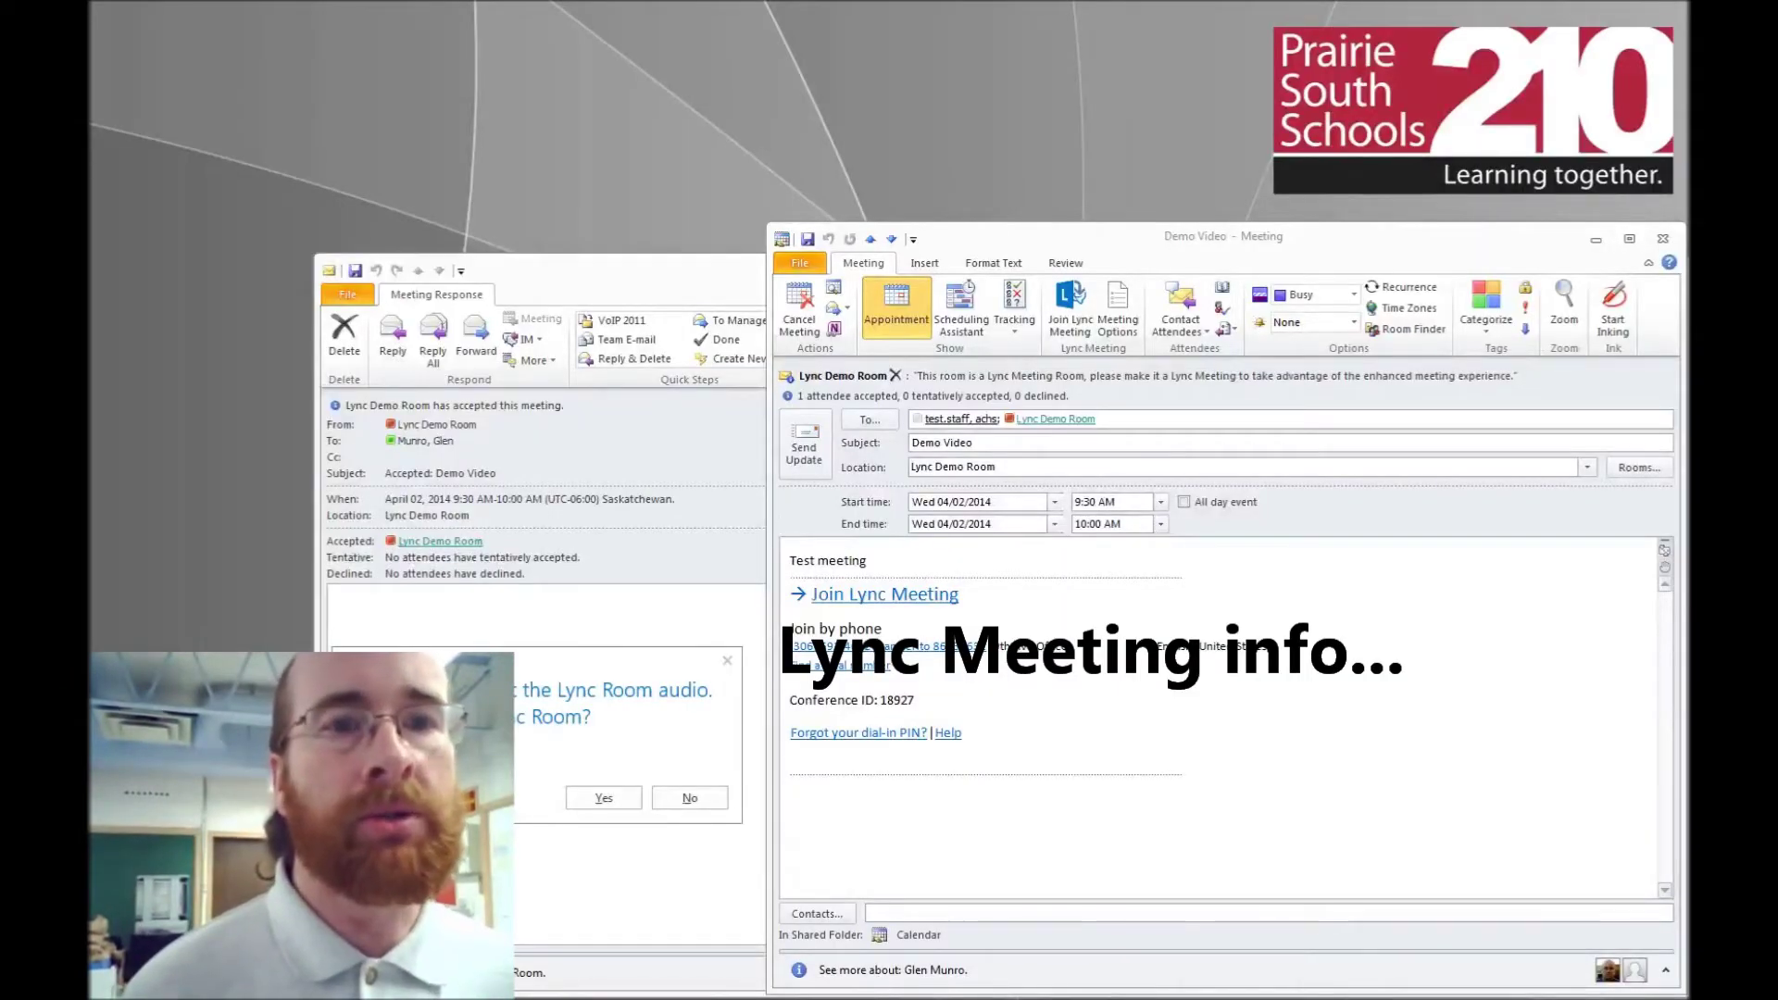
Step: Answer No to the Lync Room audio question on the organizer's computer and move the Demo Video meeting window aside
drag(448, 660, 478, 131)
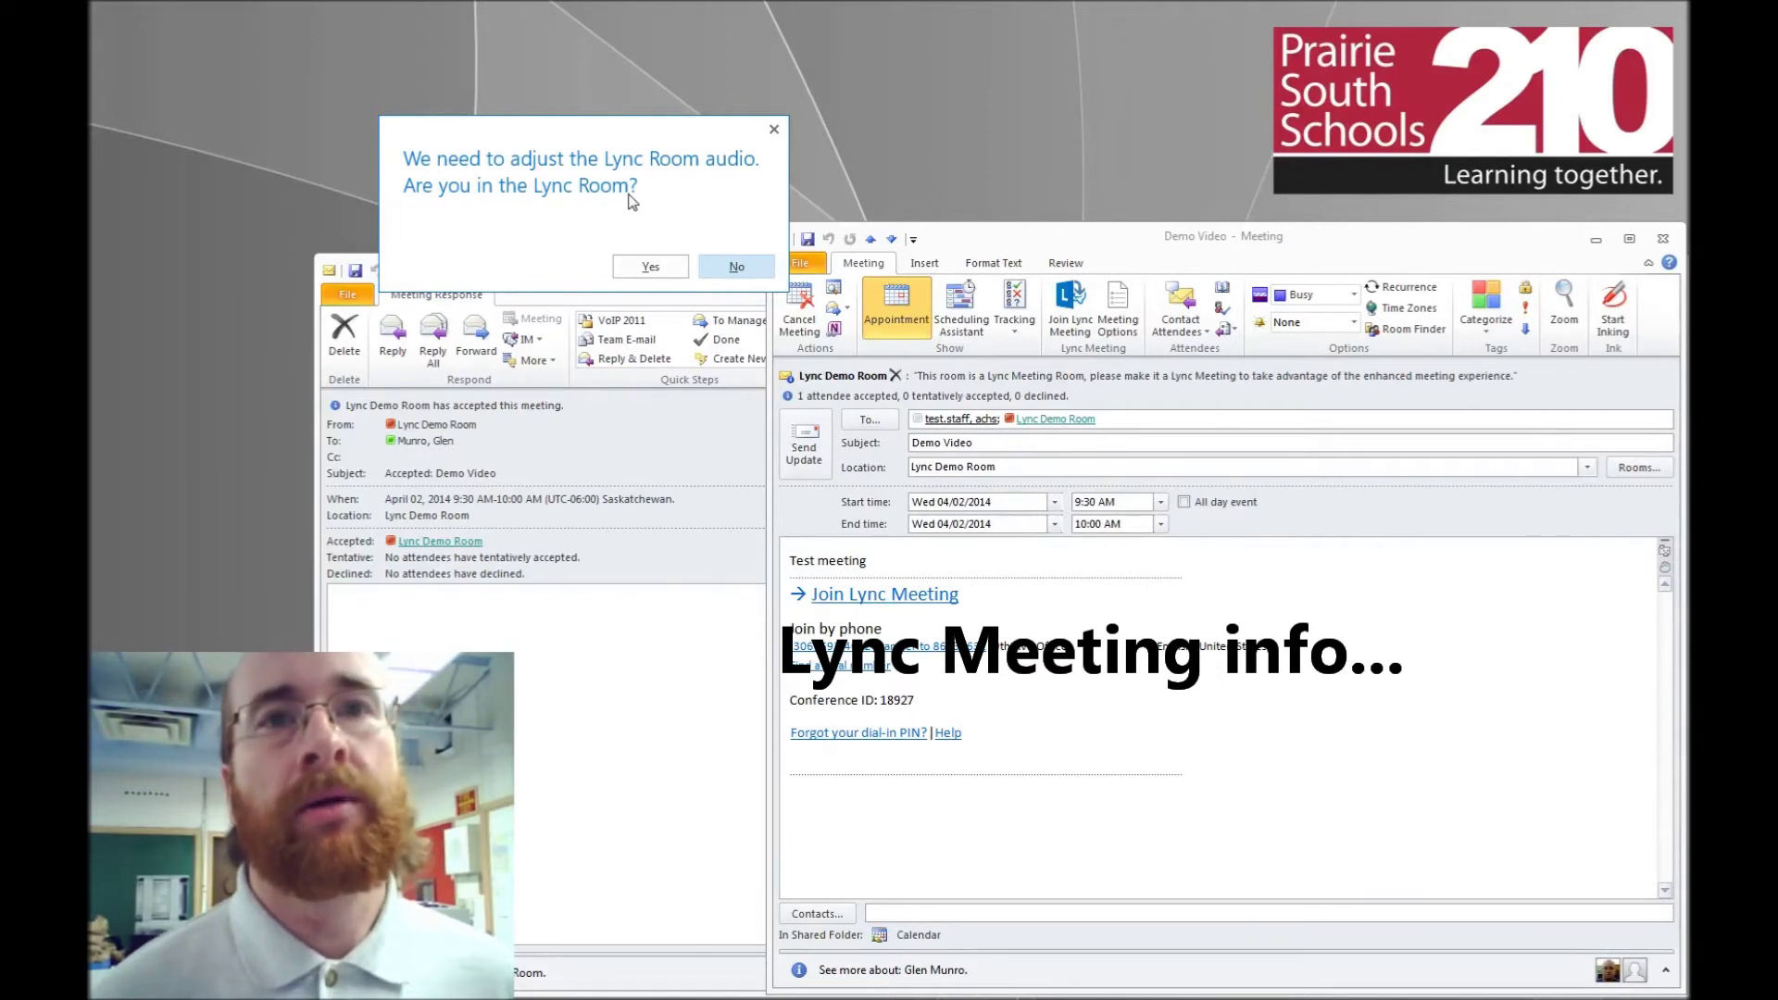
click(750, 271)
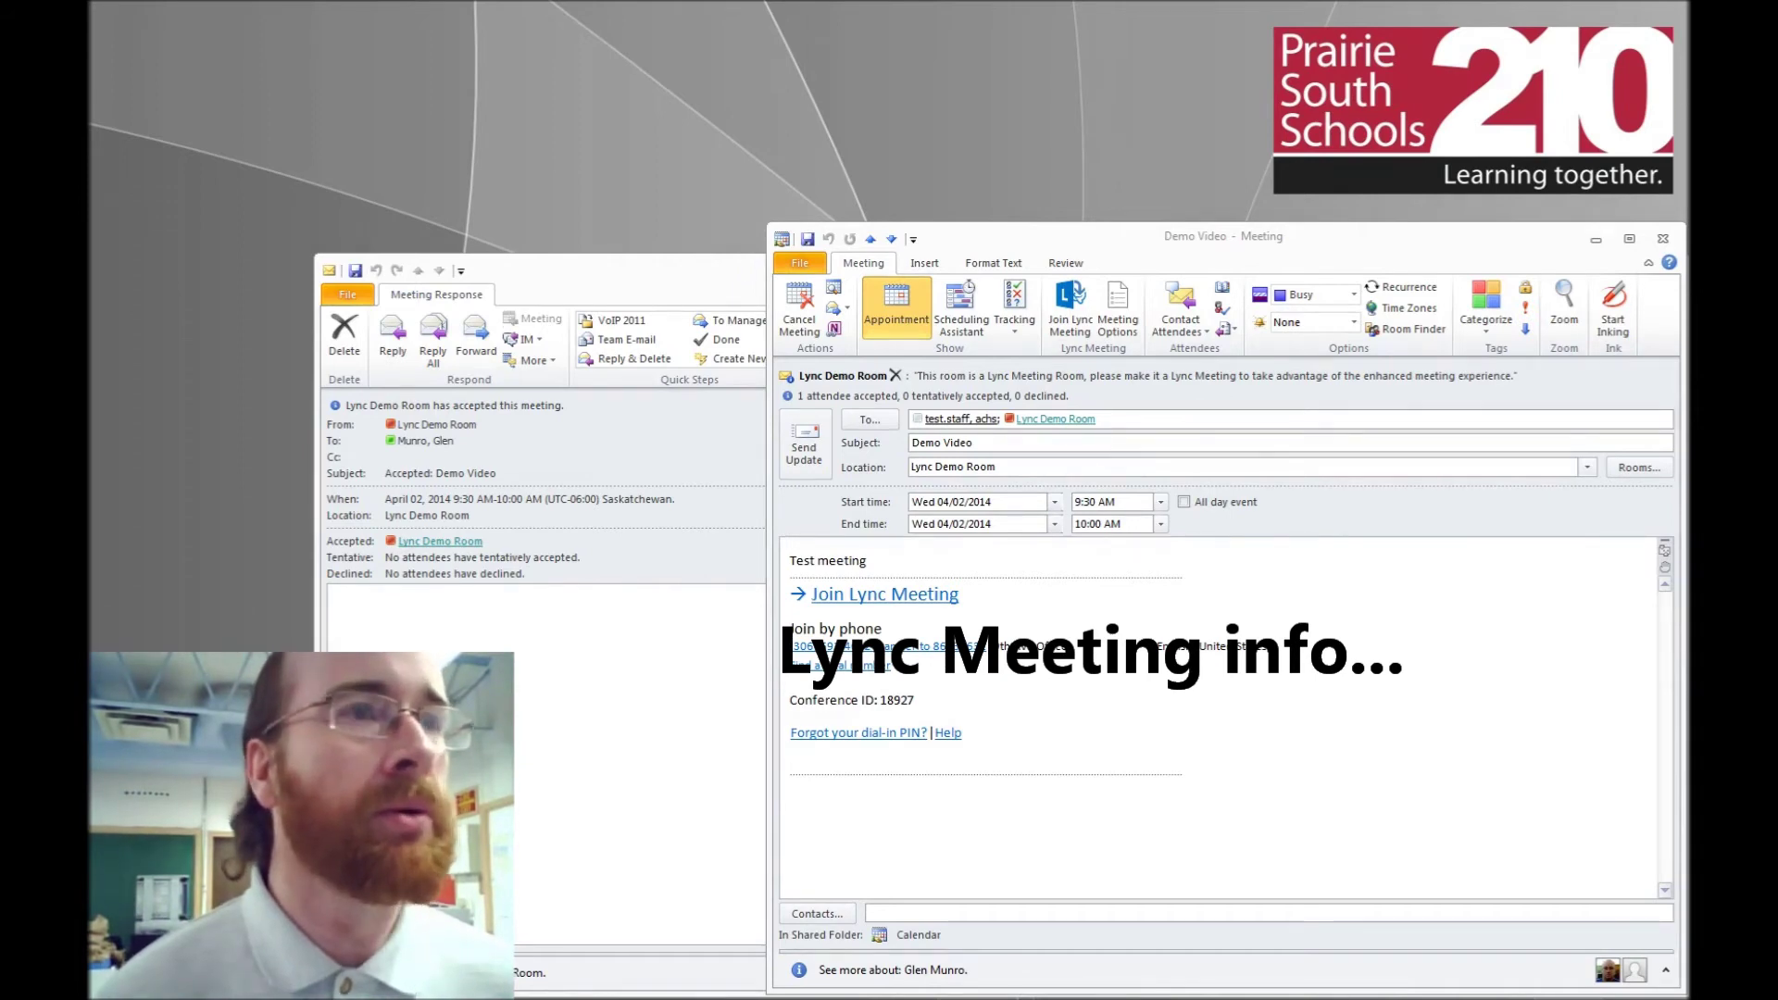
drag(291, 207, 410, 142)
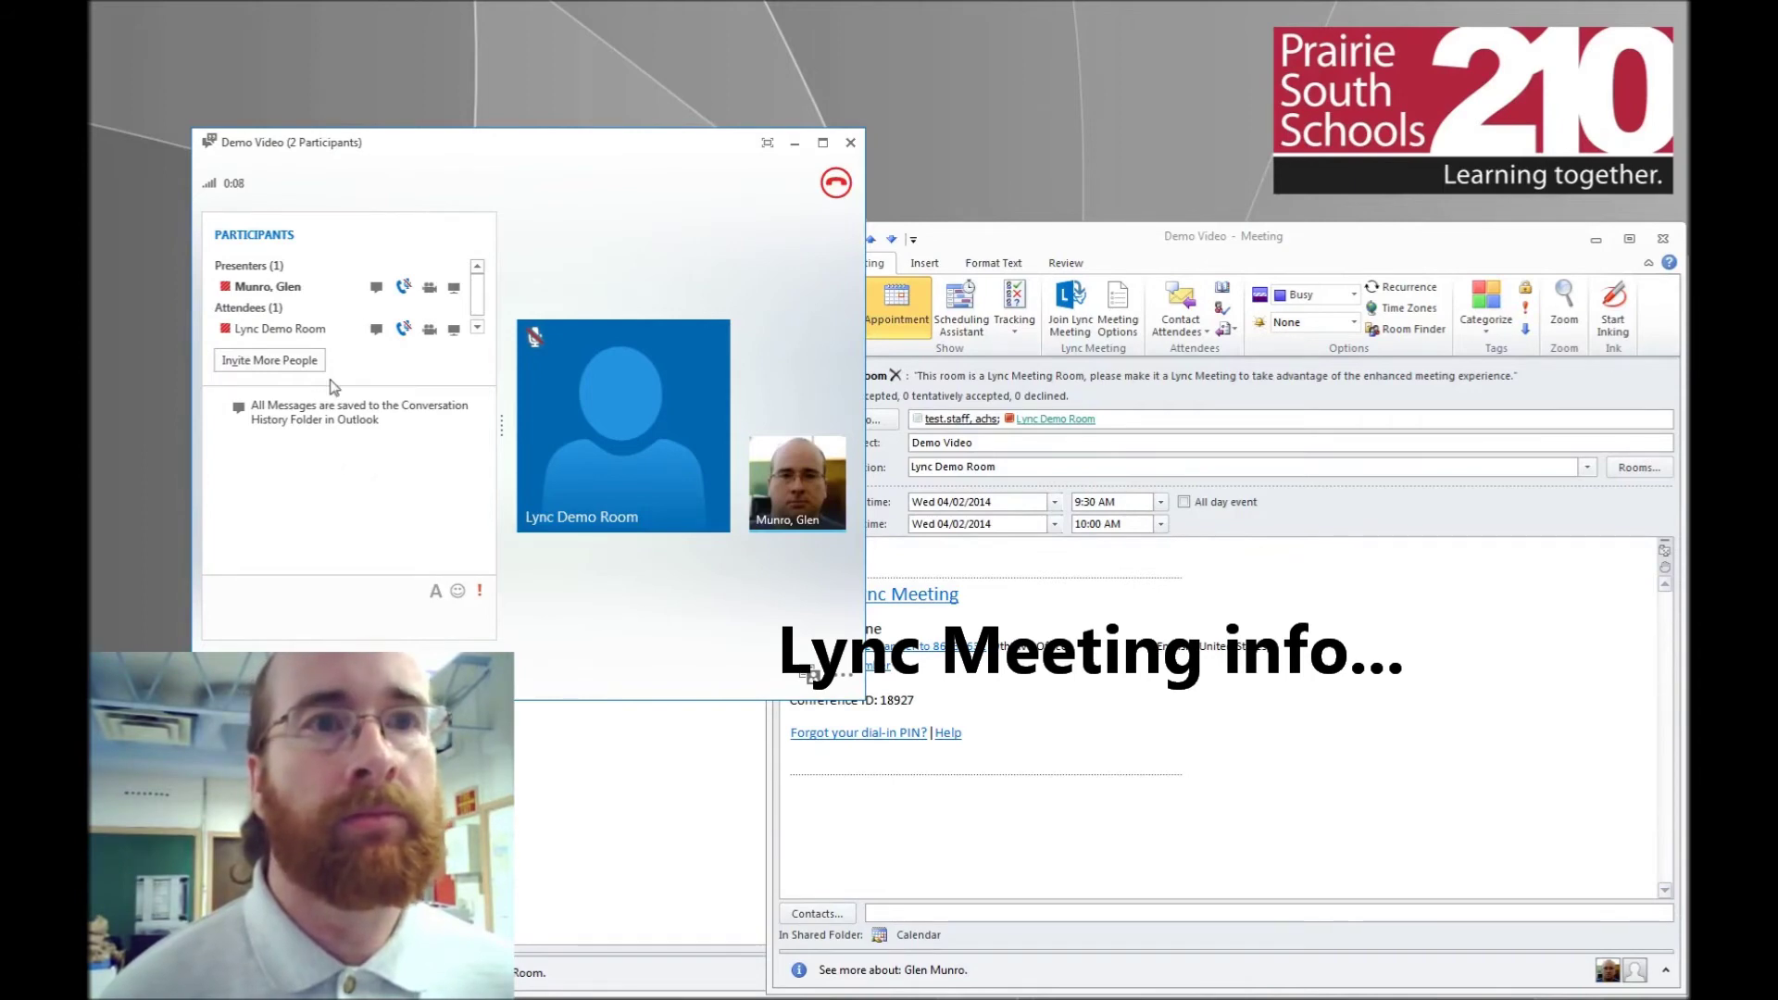
drag(460, 148, 89, 255)
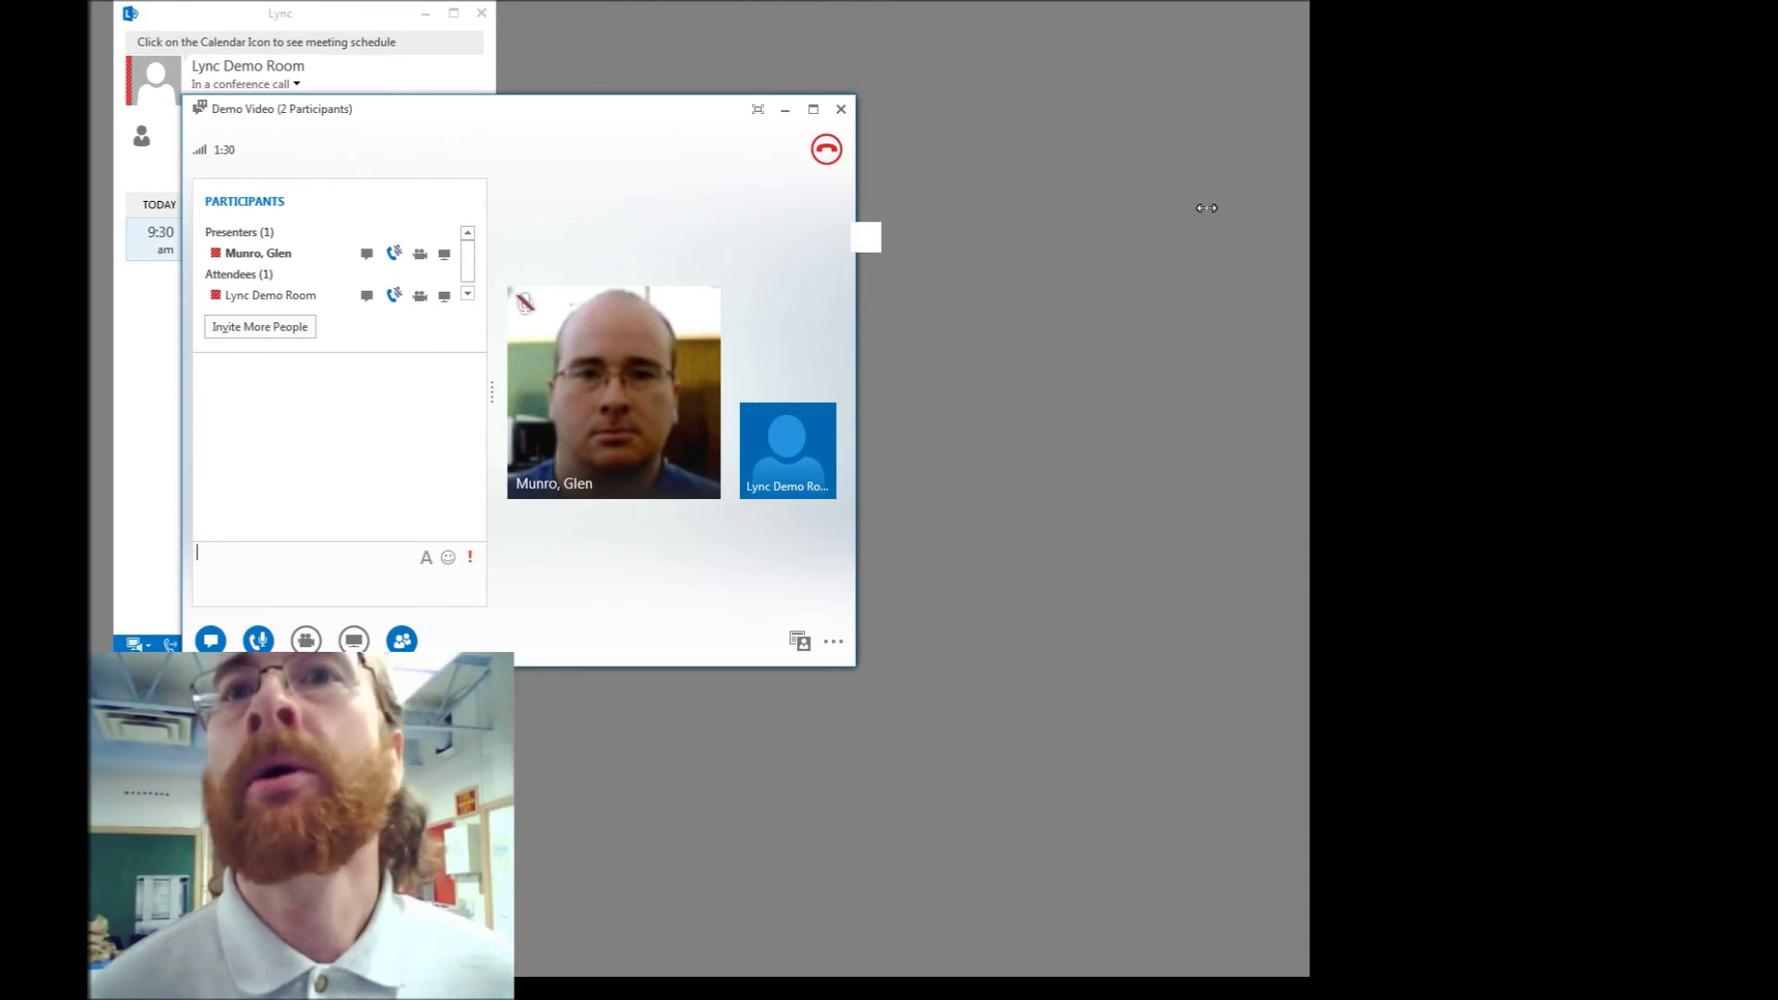
Step: Widen and maximize the Demo Video meeting window on the room system, and leave the meeting
drag(859, 227, 1205, 227)
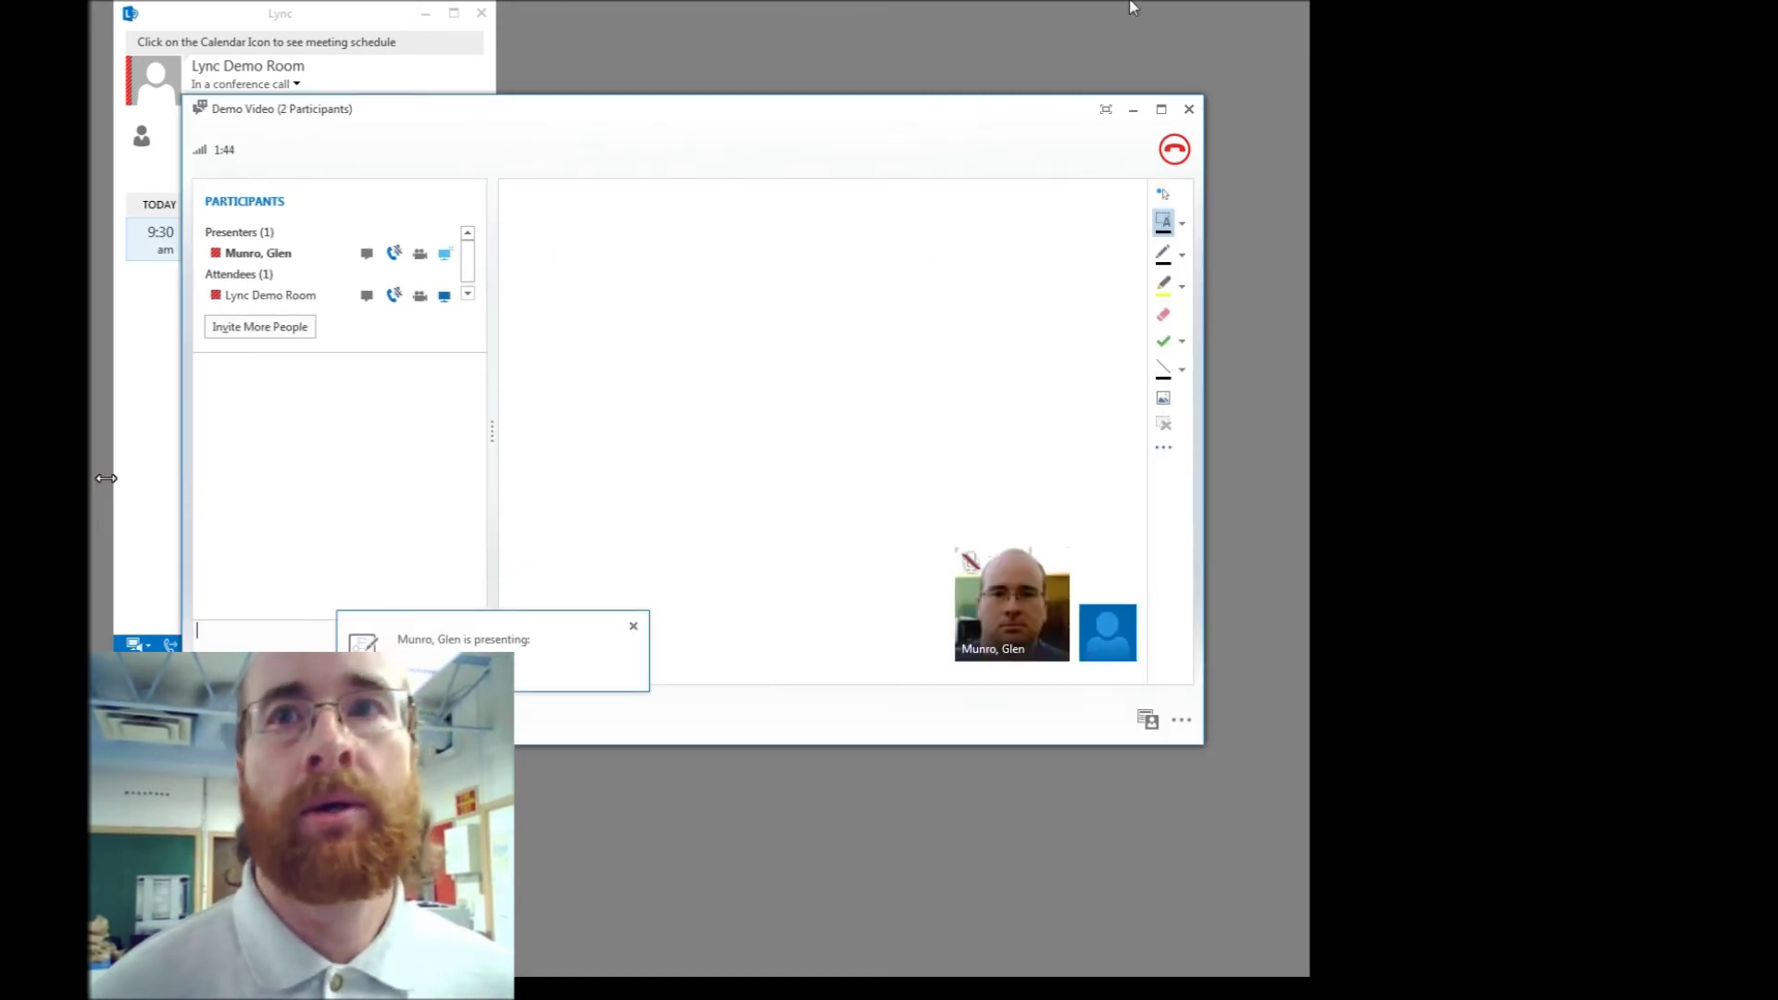
click(1162, 109)
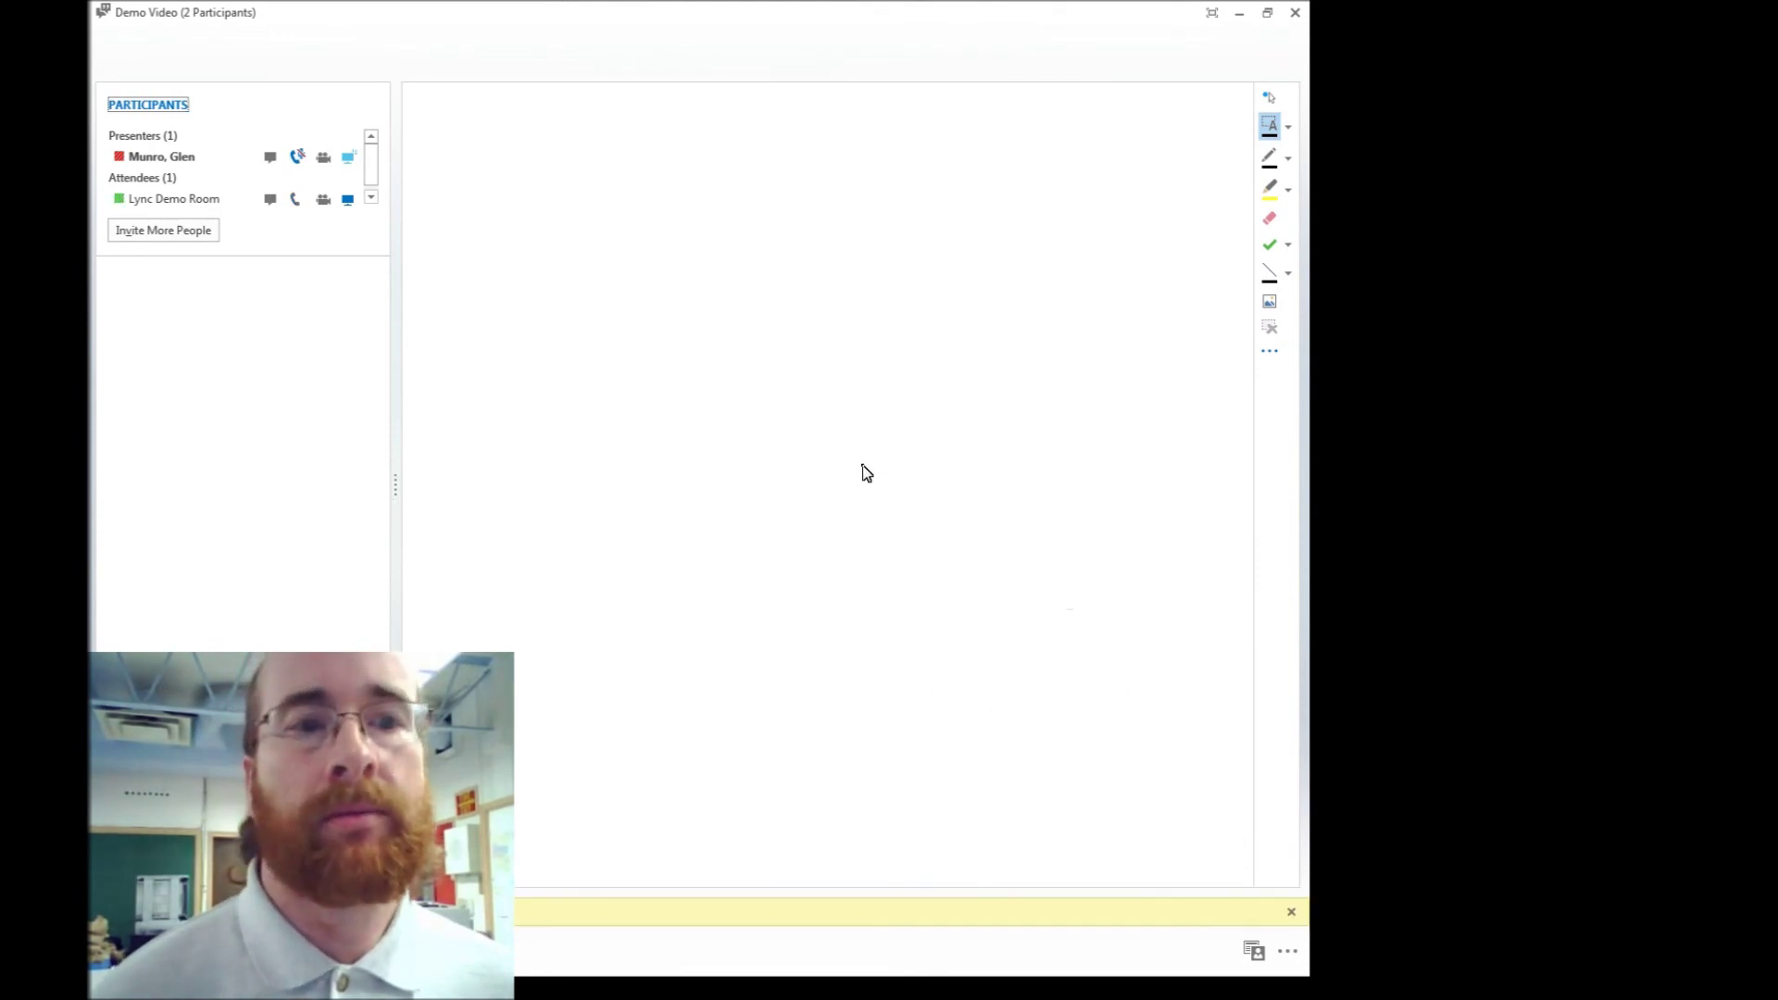
click(1294, 14)
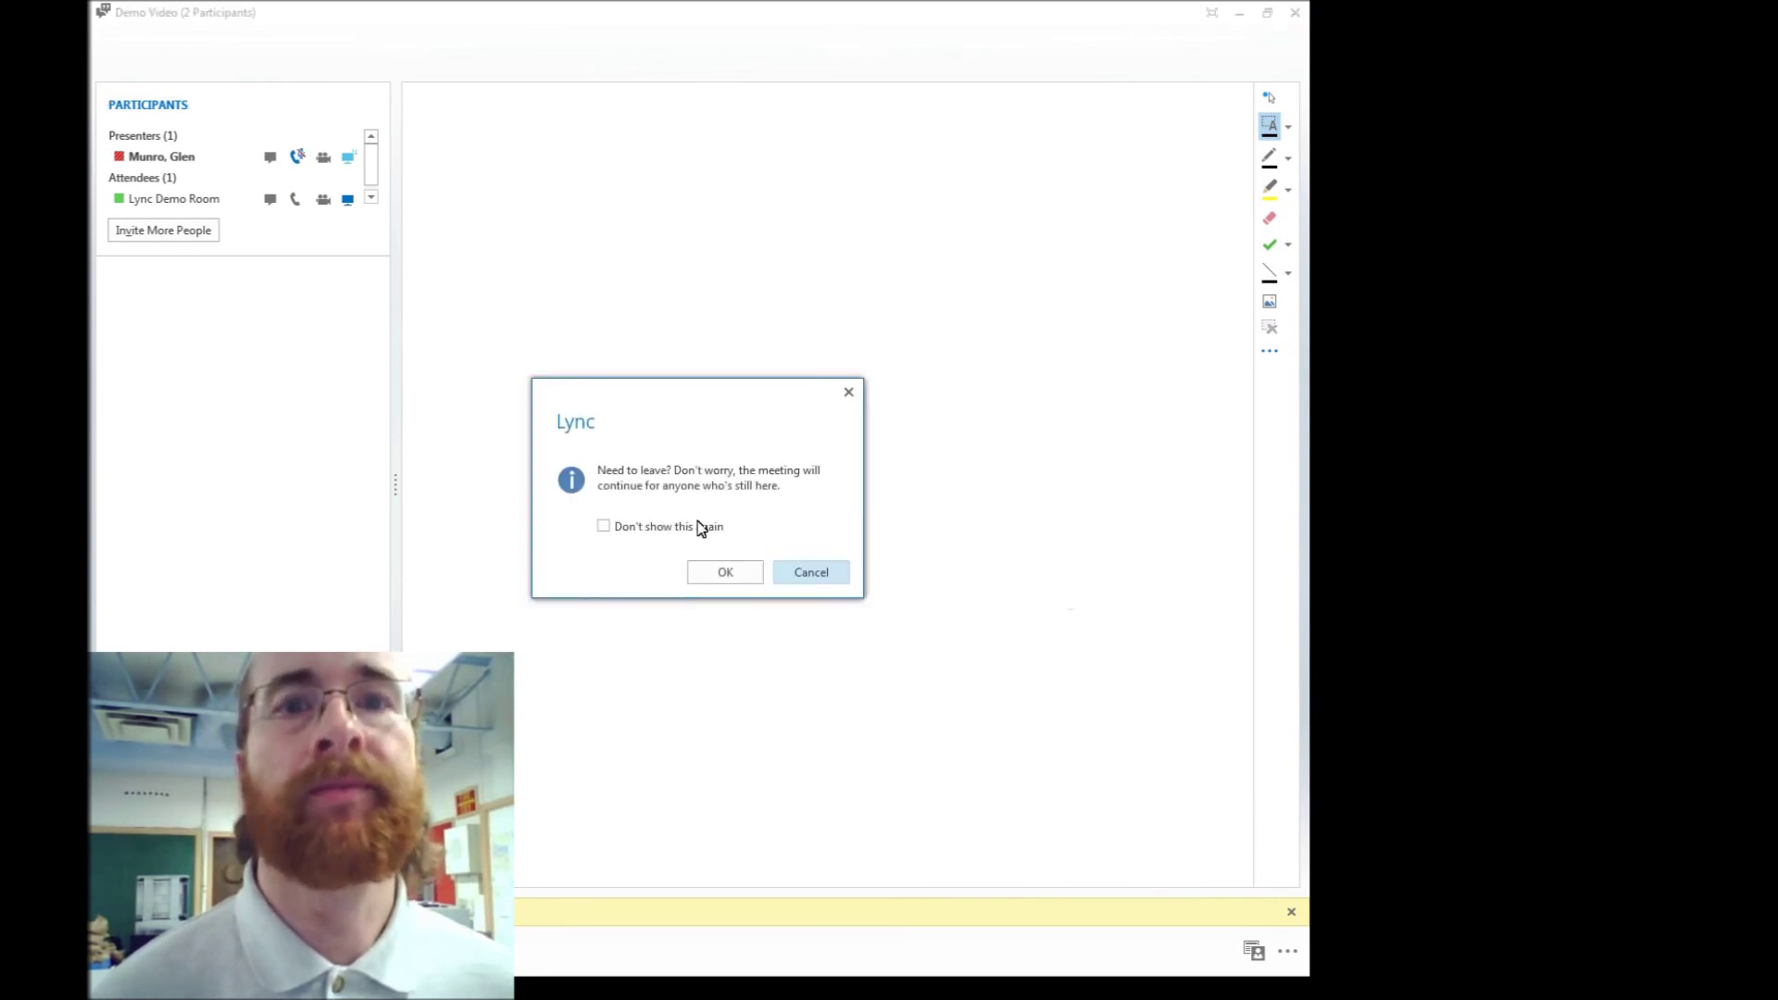
click(721, 572)
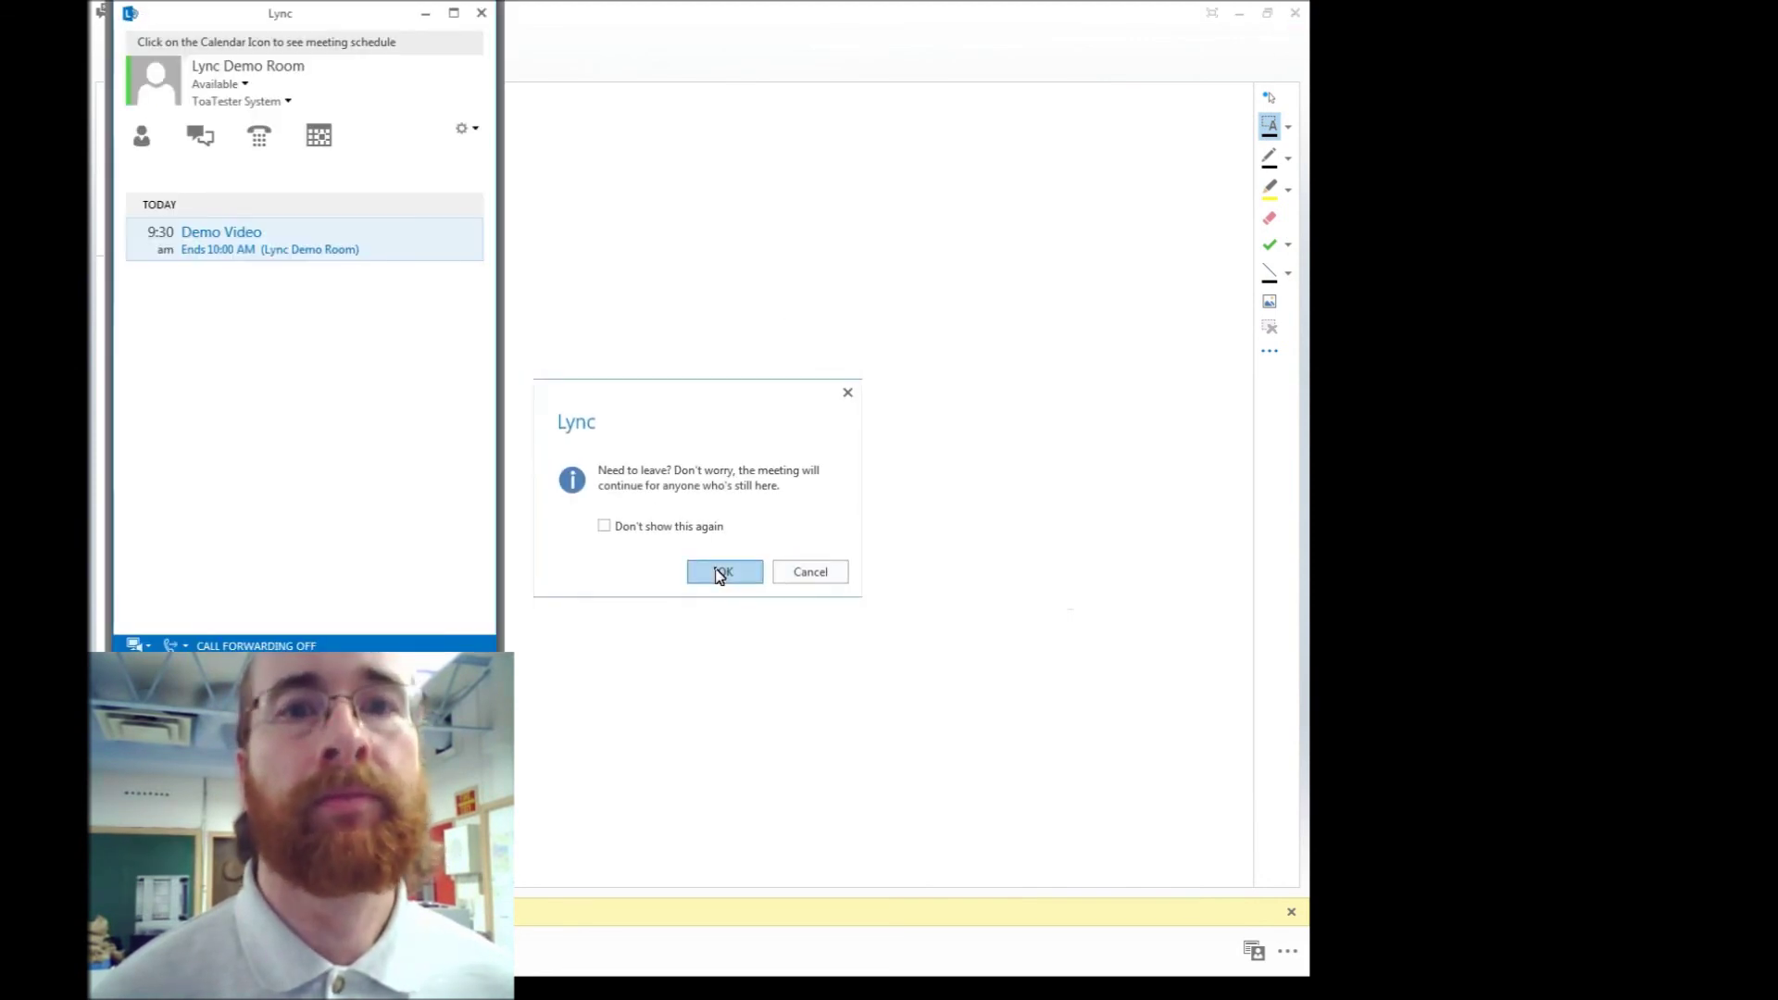